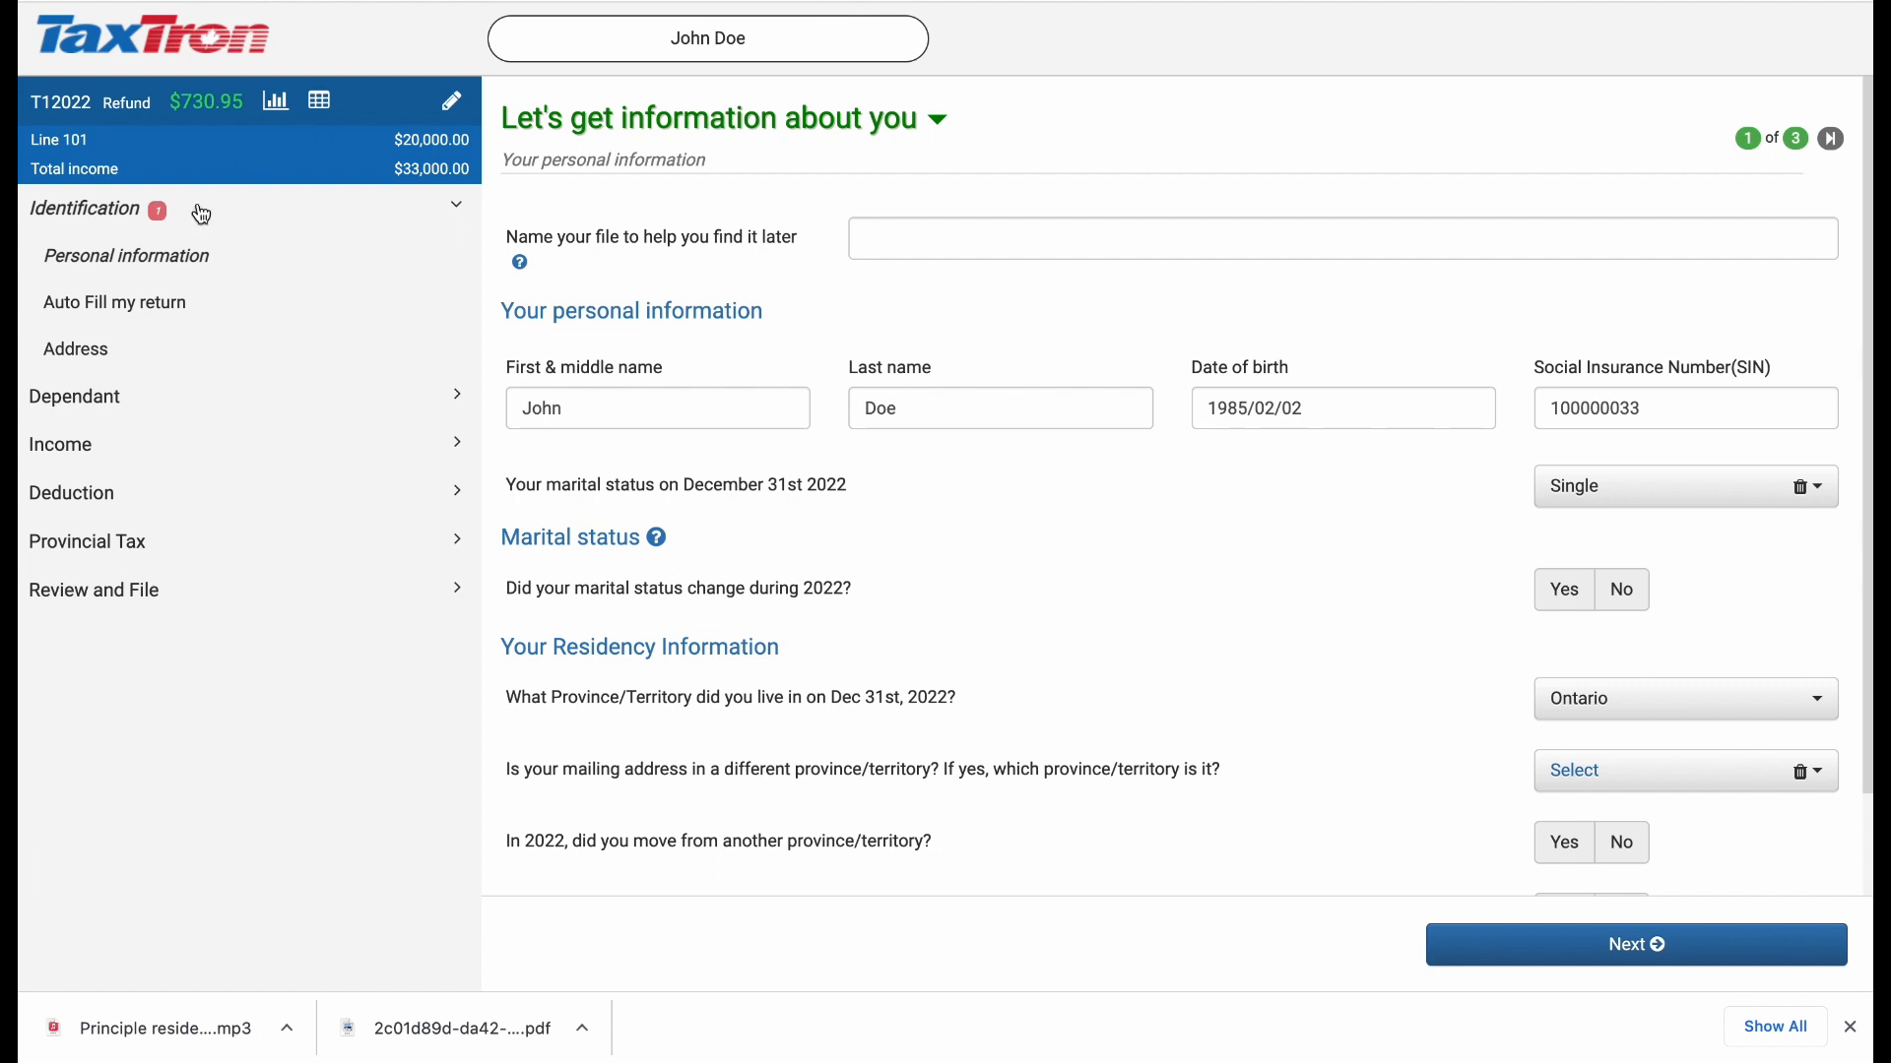
Step: Answer Yes to having sold your principal residence in 2022 in the identification questions
click(112, 351)
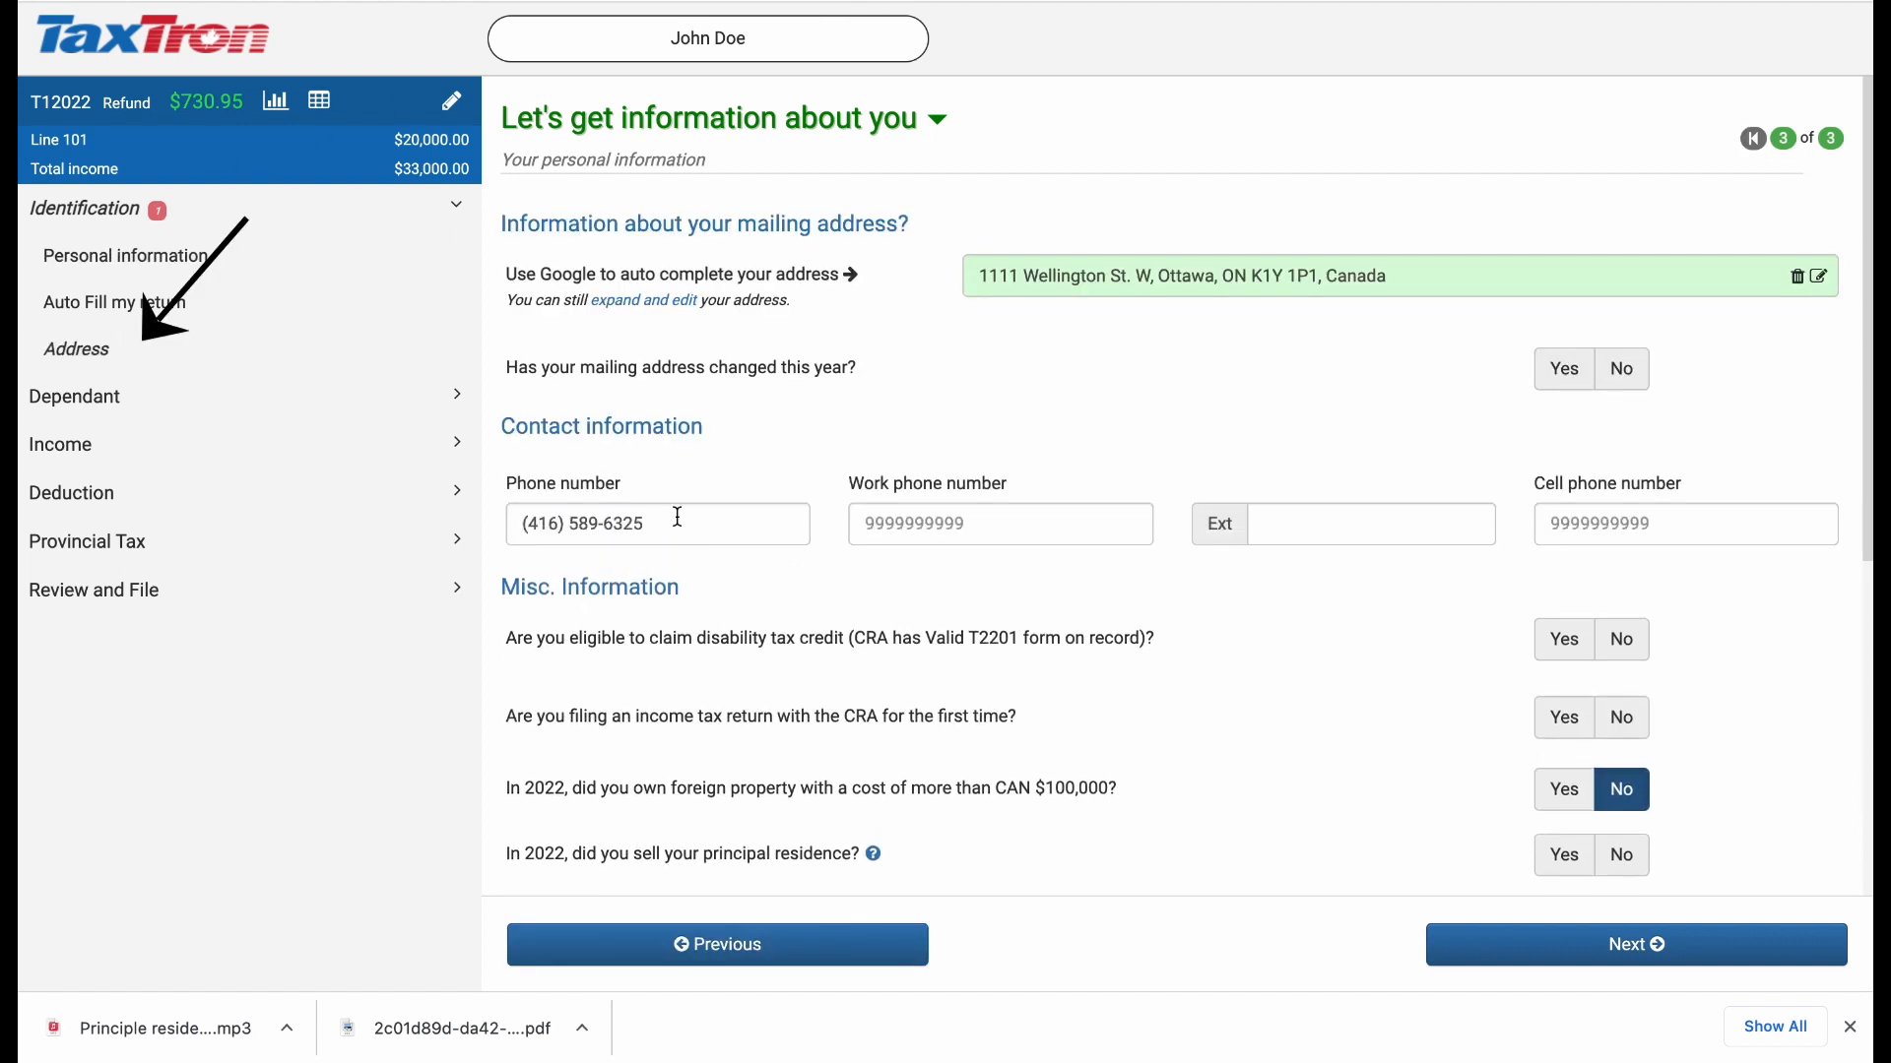
scroll(662, 560, down, 3)
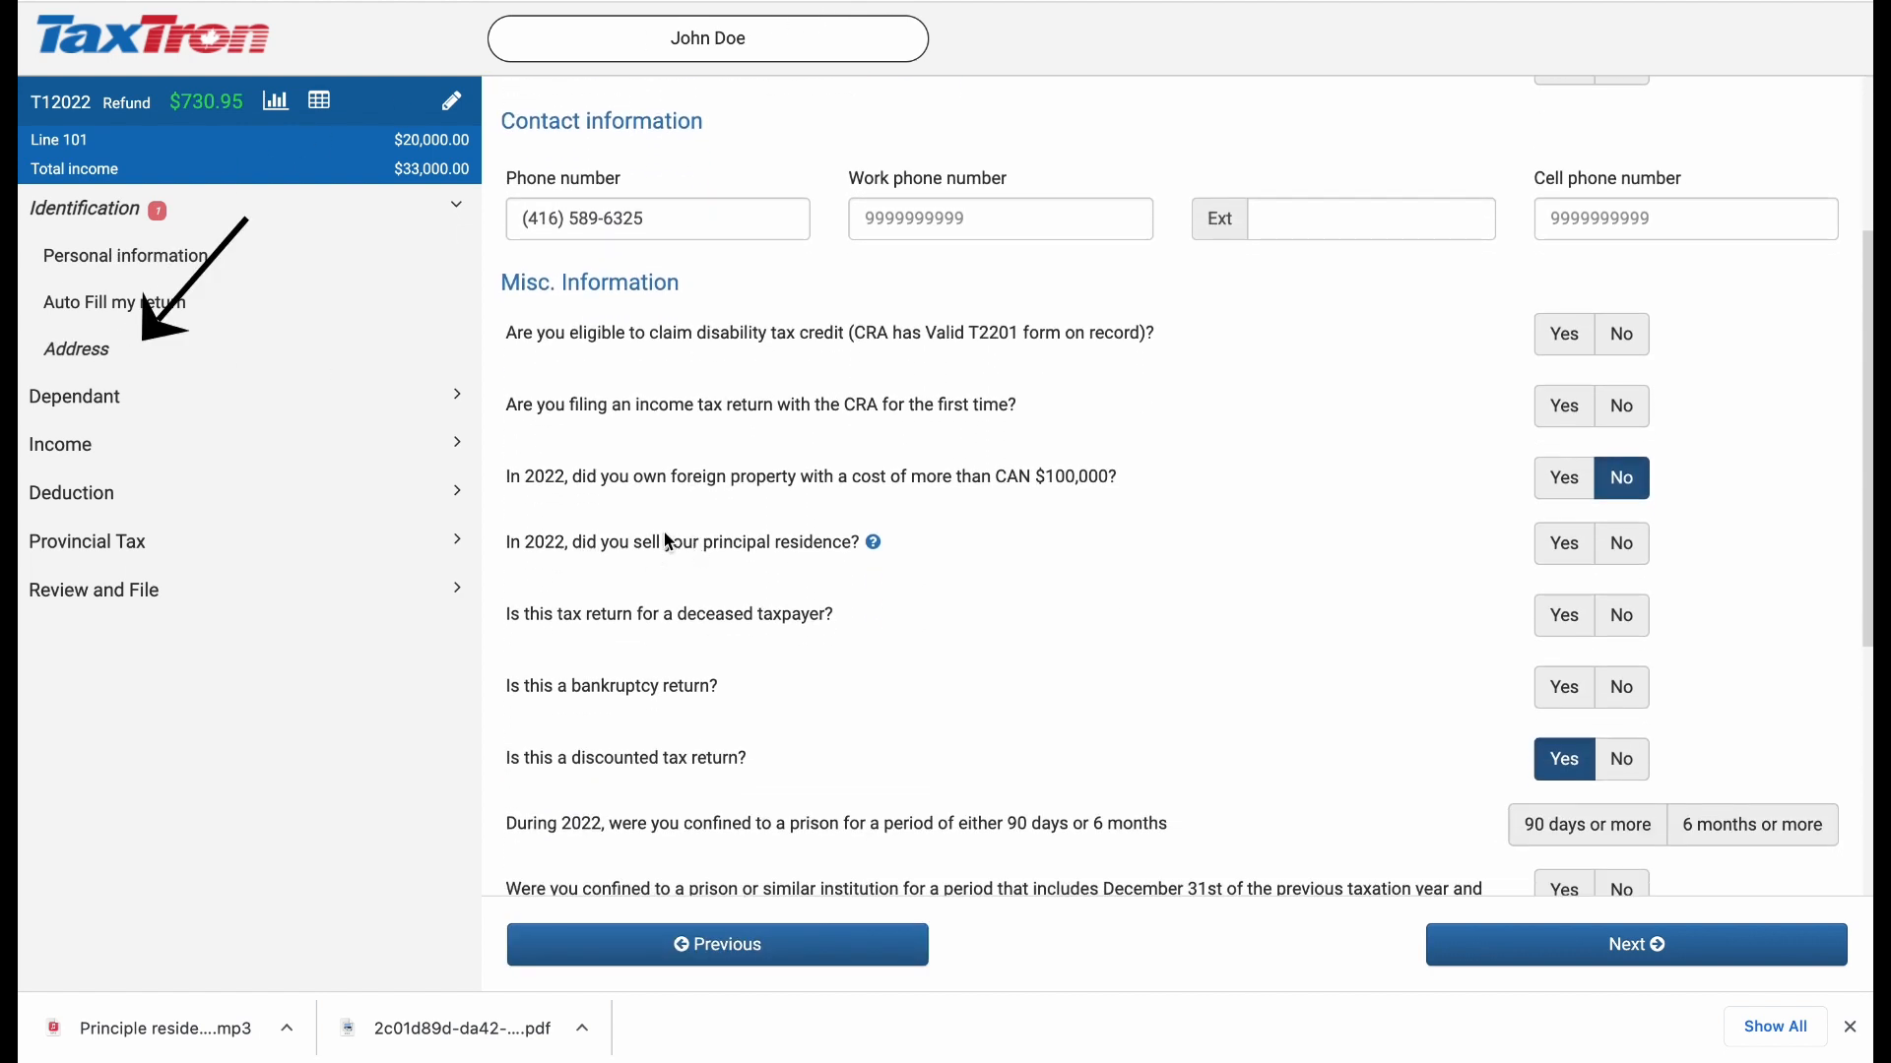
click(1566, 548)
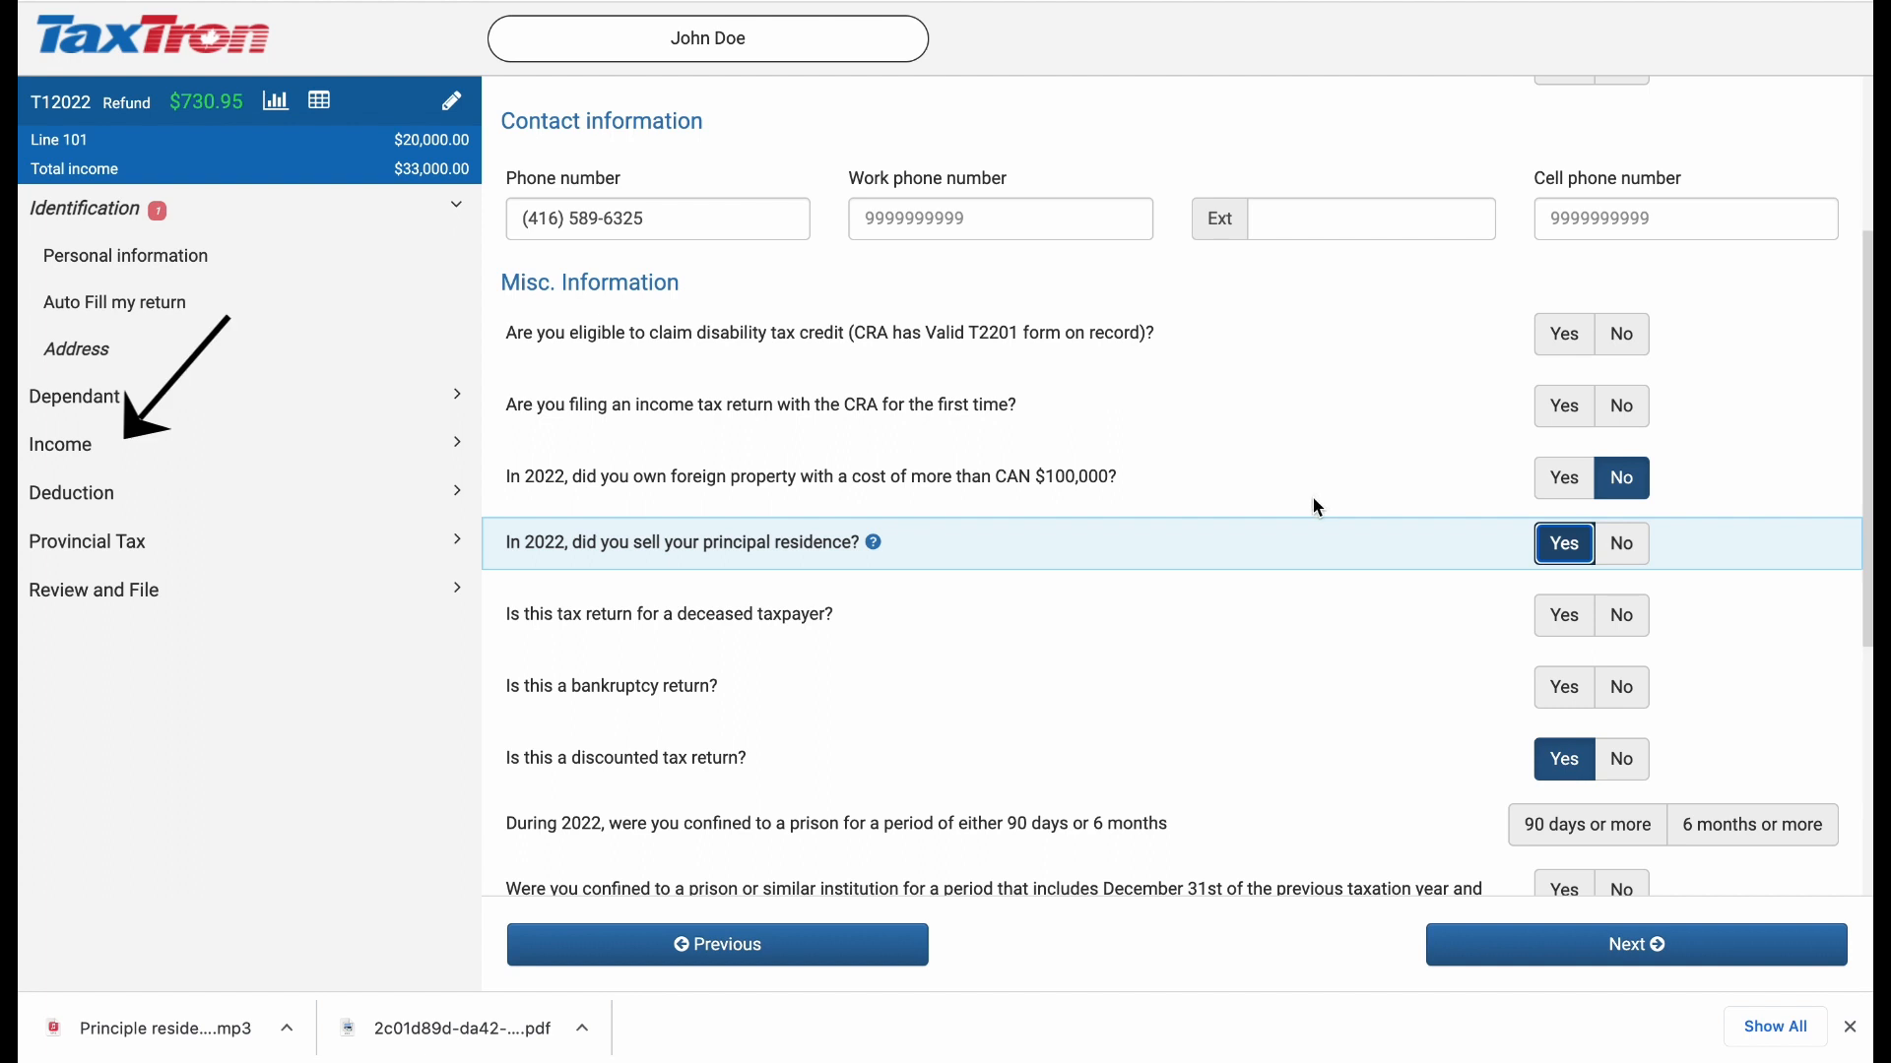
Step: Open the Sale of residence form under Income's T2091 section
click(93, 448)
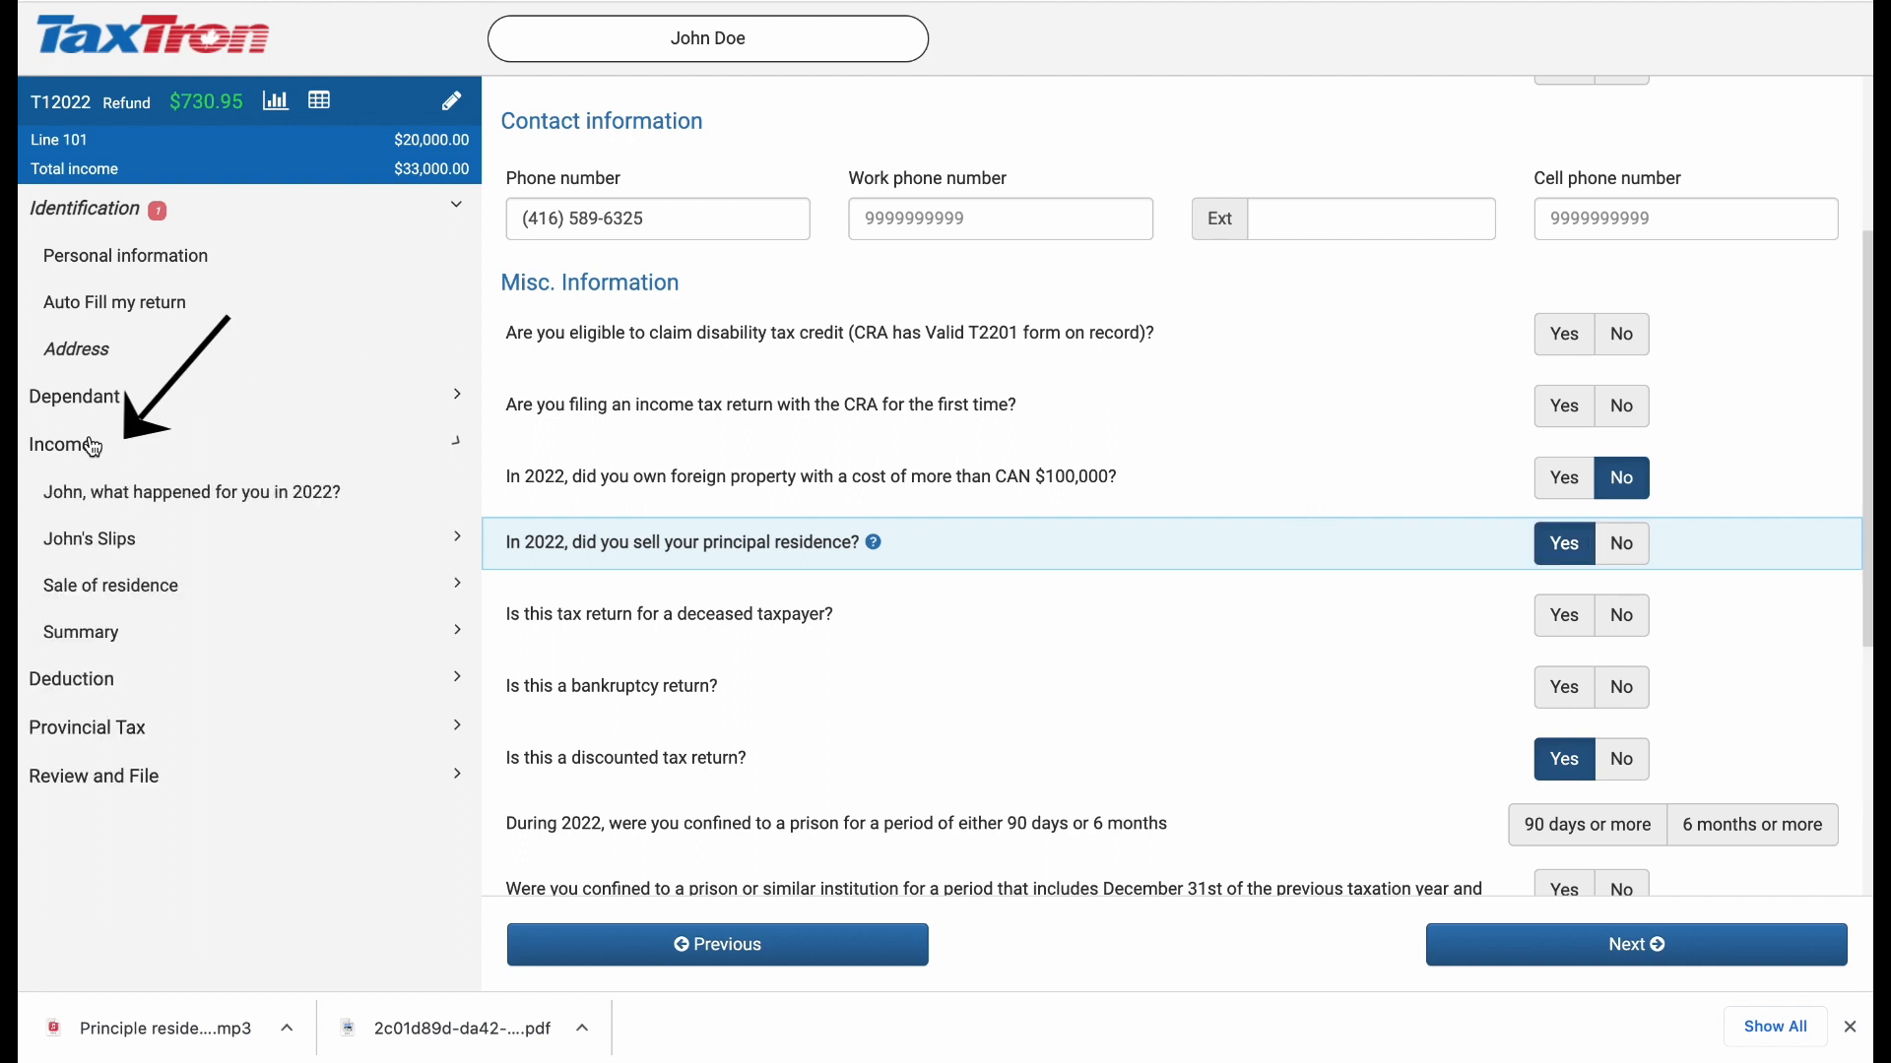
click(103, 598)
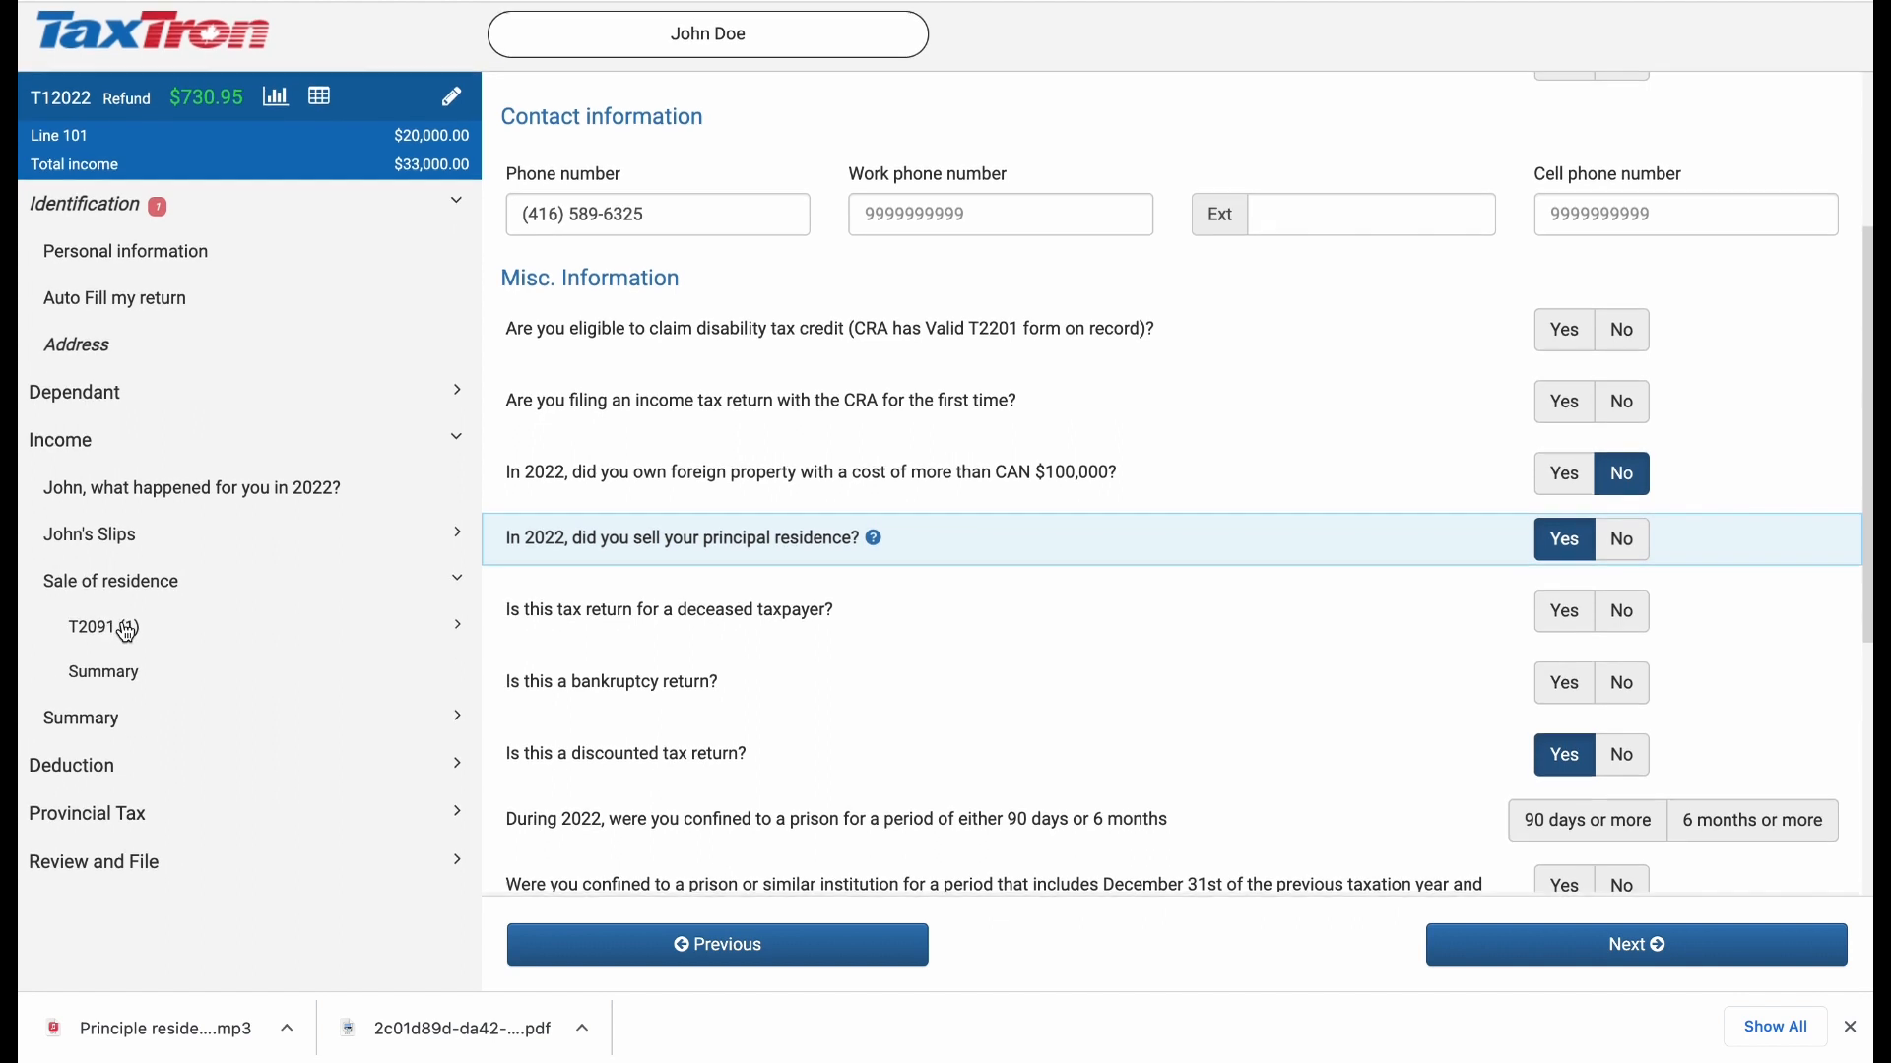
click(118, 633)
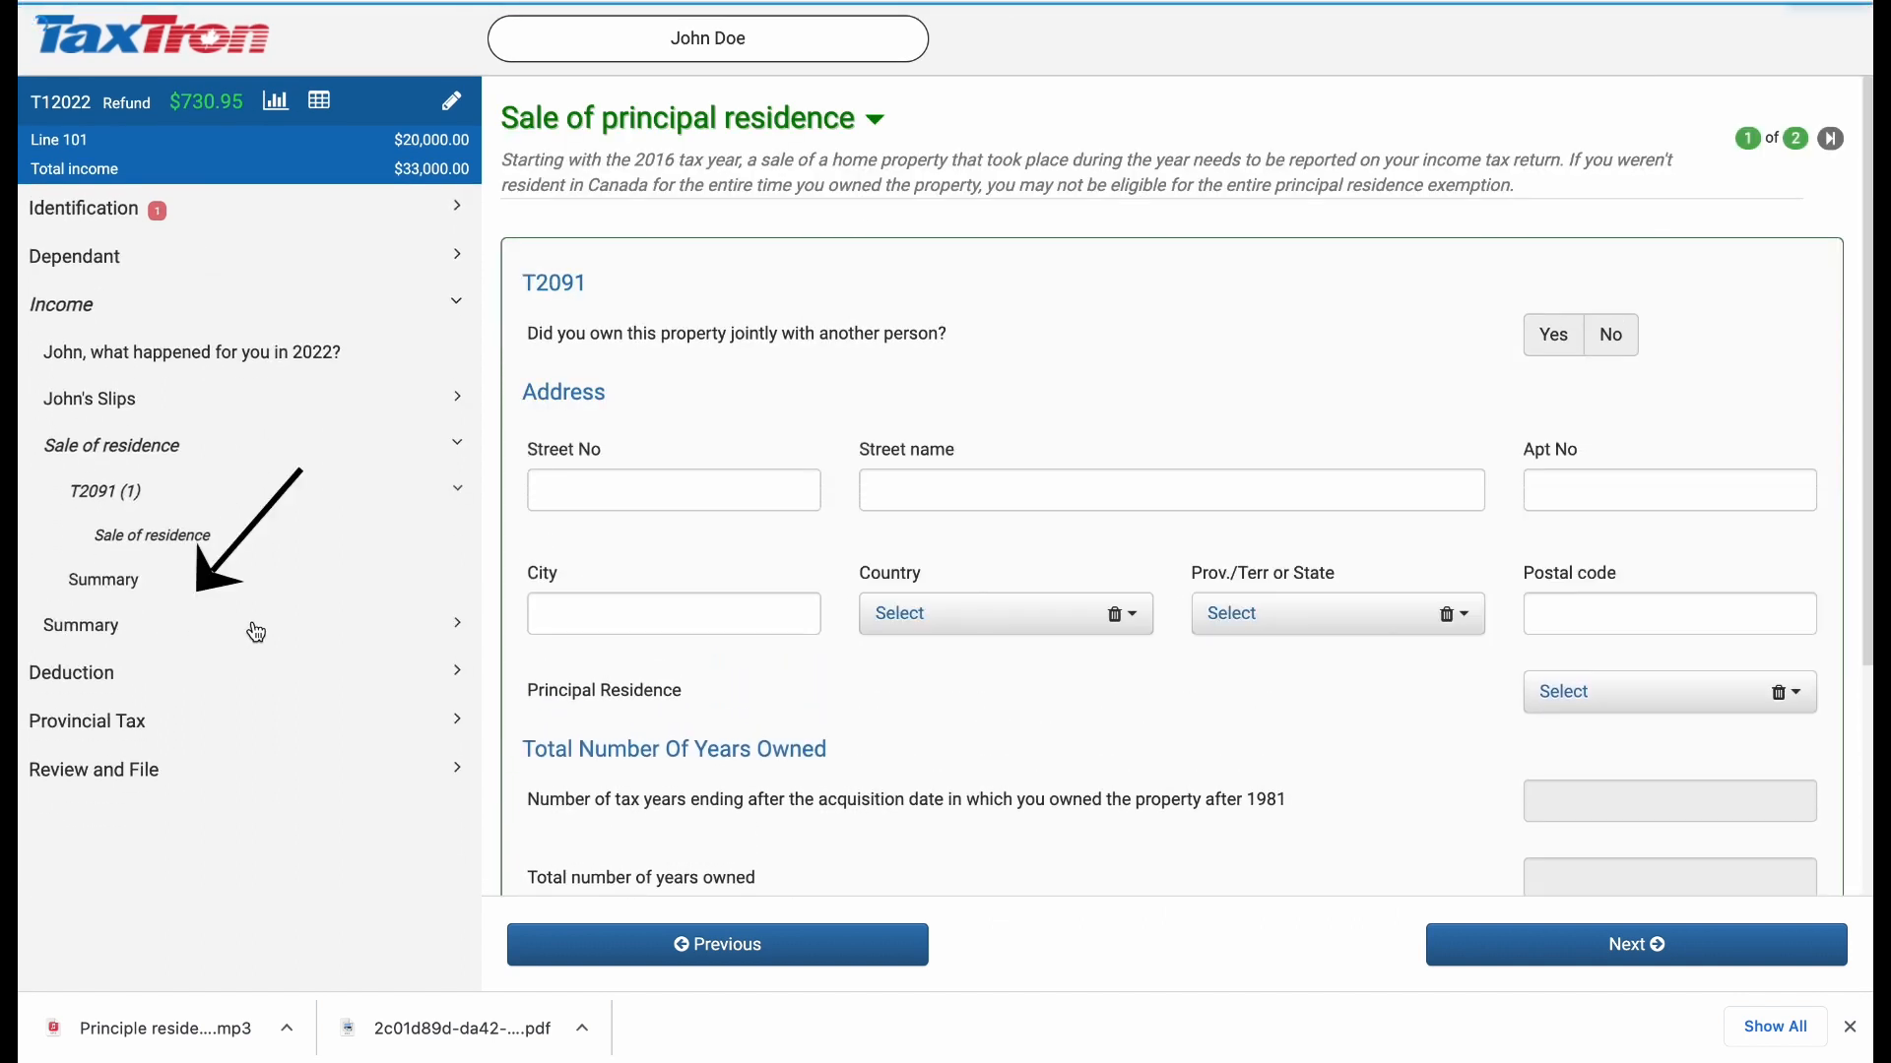
click(154, 542)
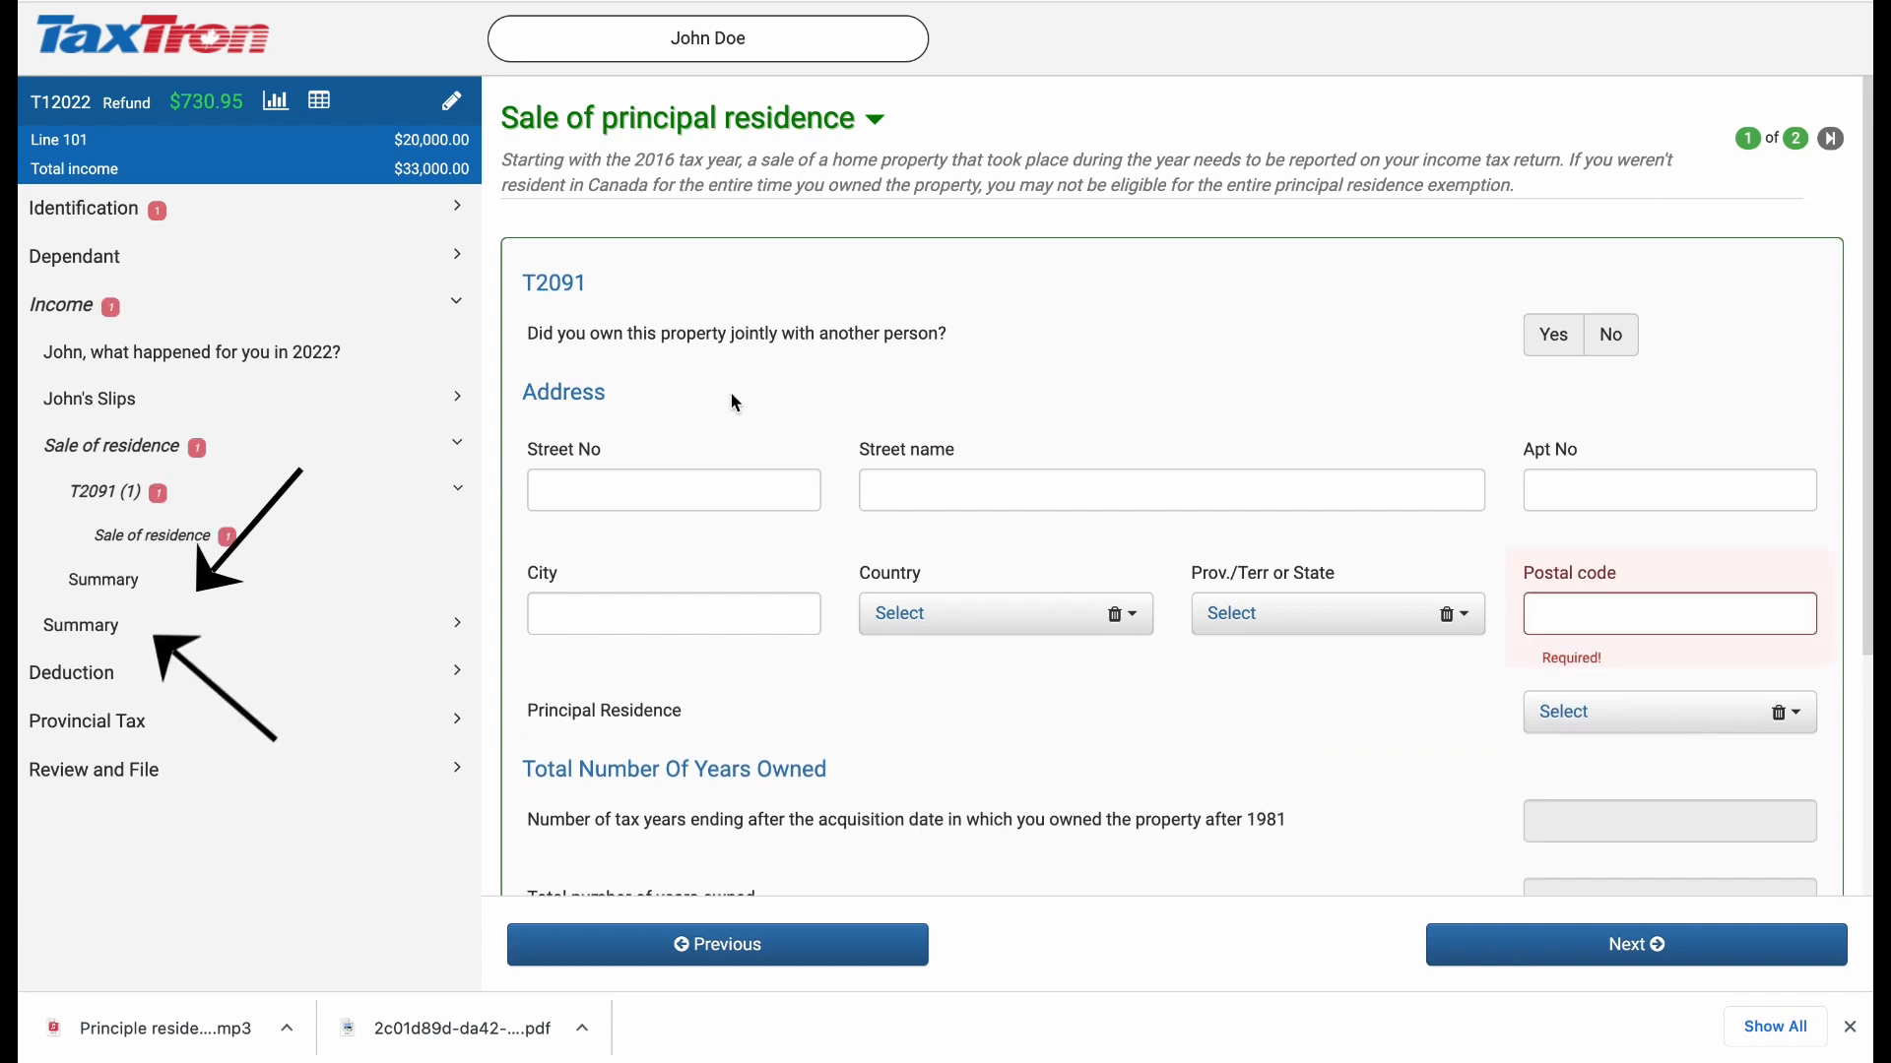
scroll(736, 404, down, 1)
scroll(736, 404, up, 1)
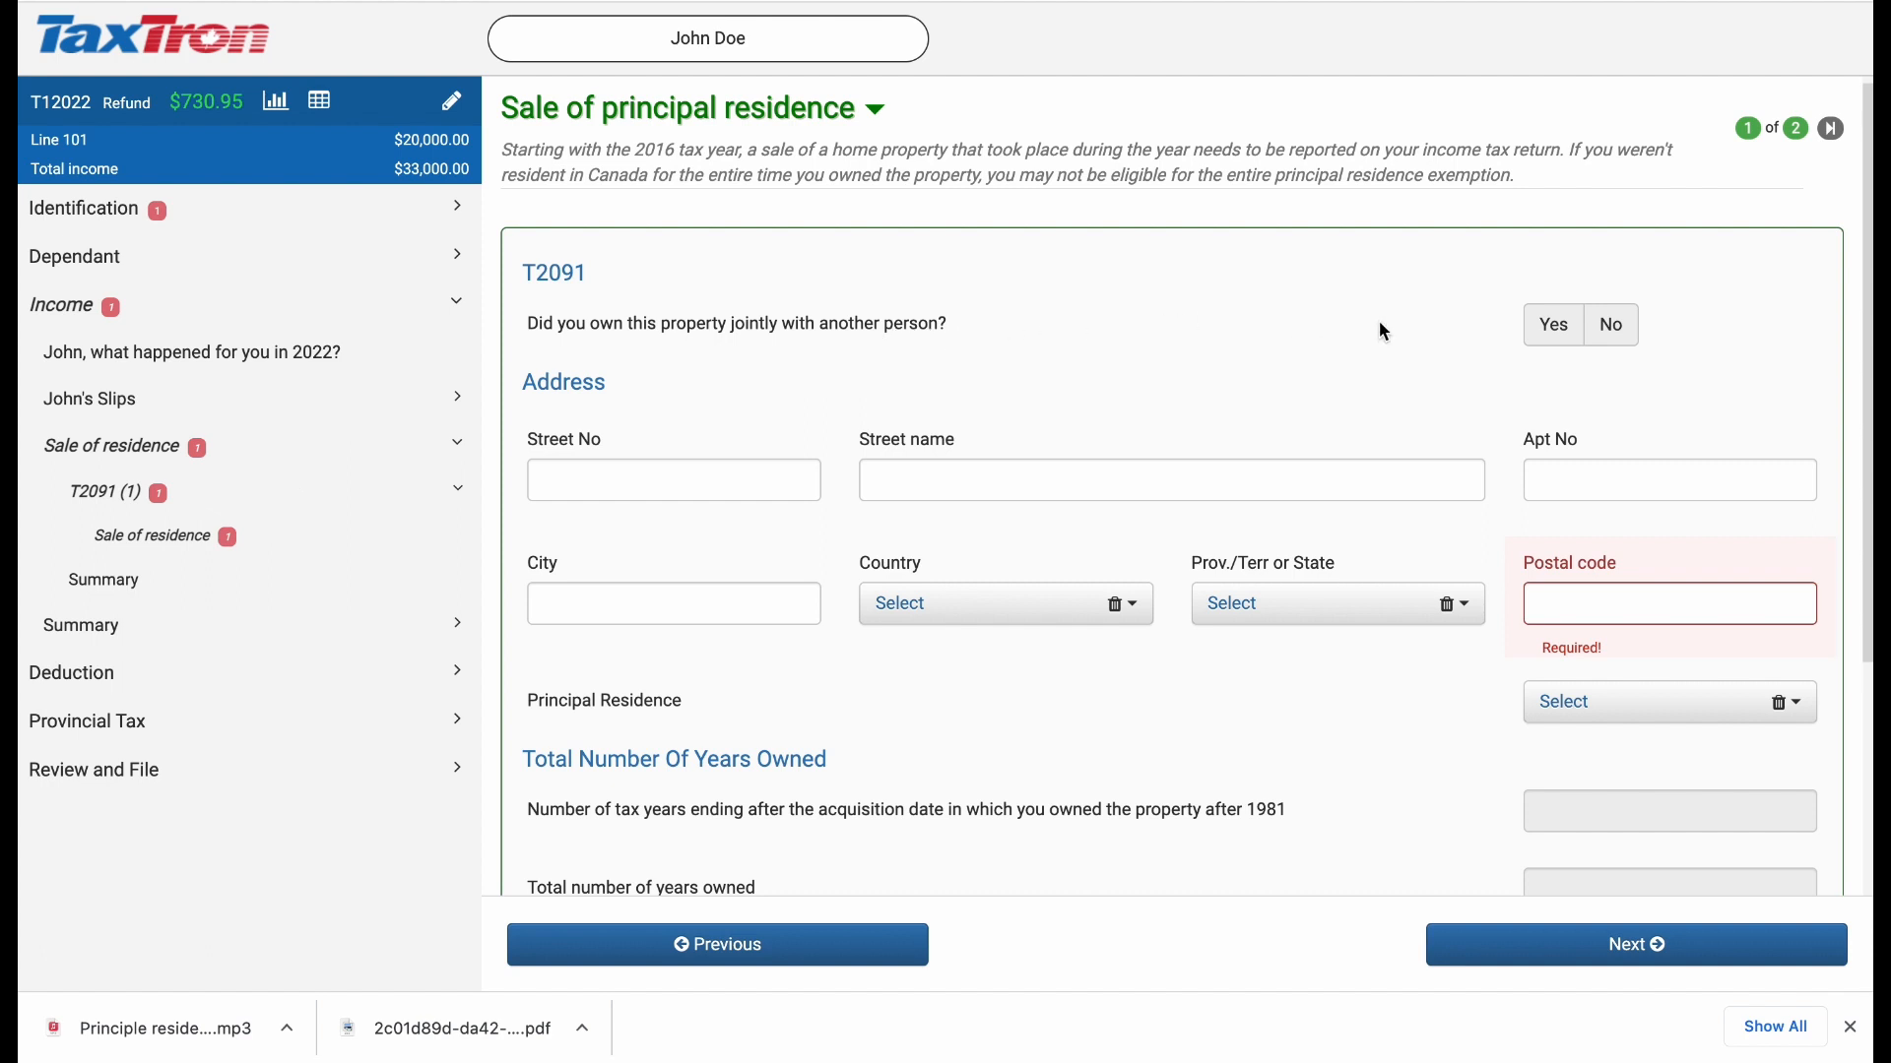
Step: Mark the property as jointly owned and set the Taxpayer and Other shares to 50% each
click(1562, 332)
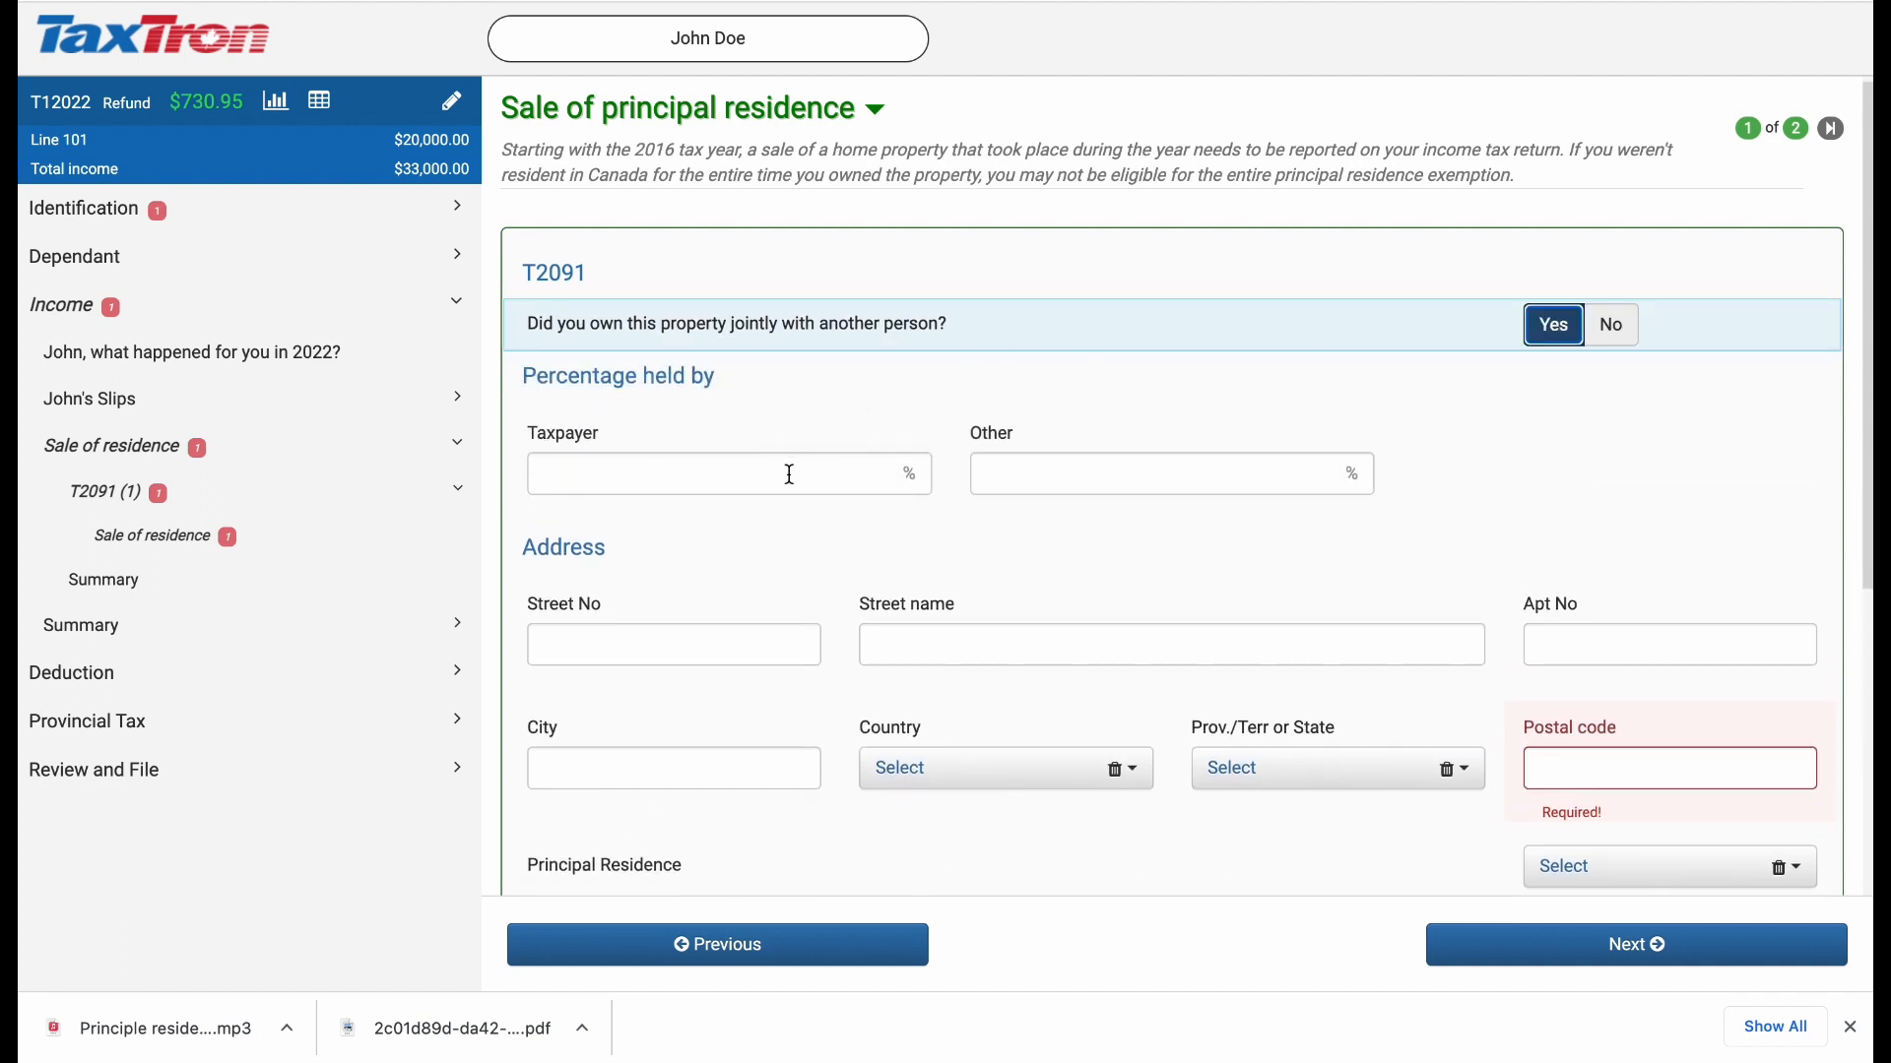
click(790, 475)
text(50)
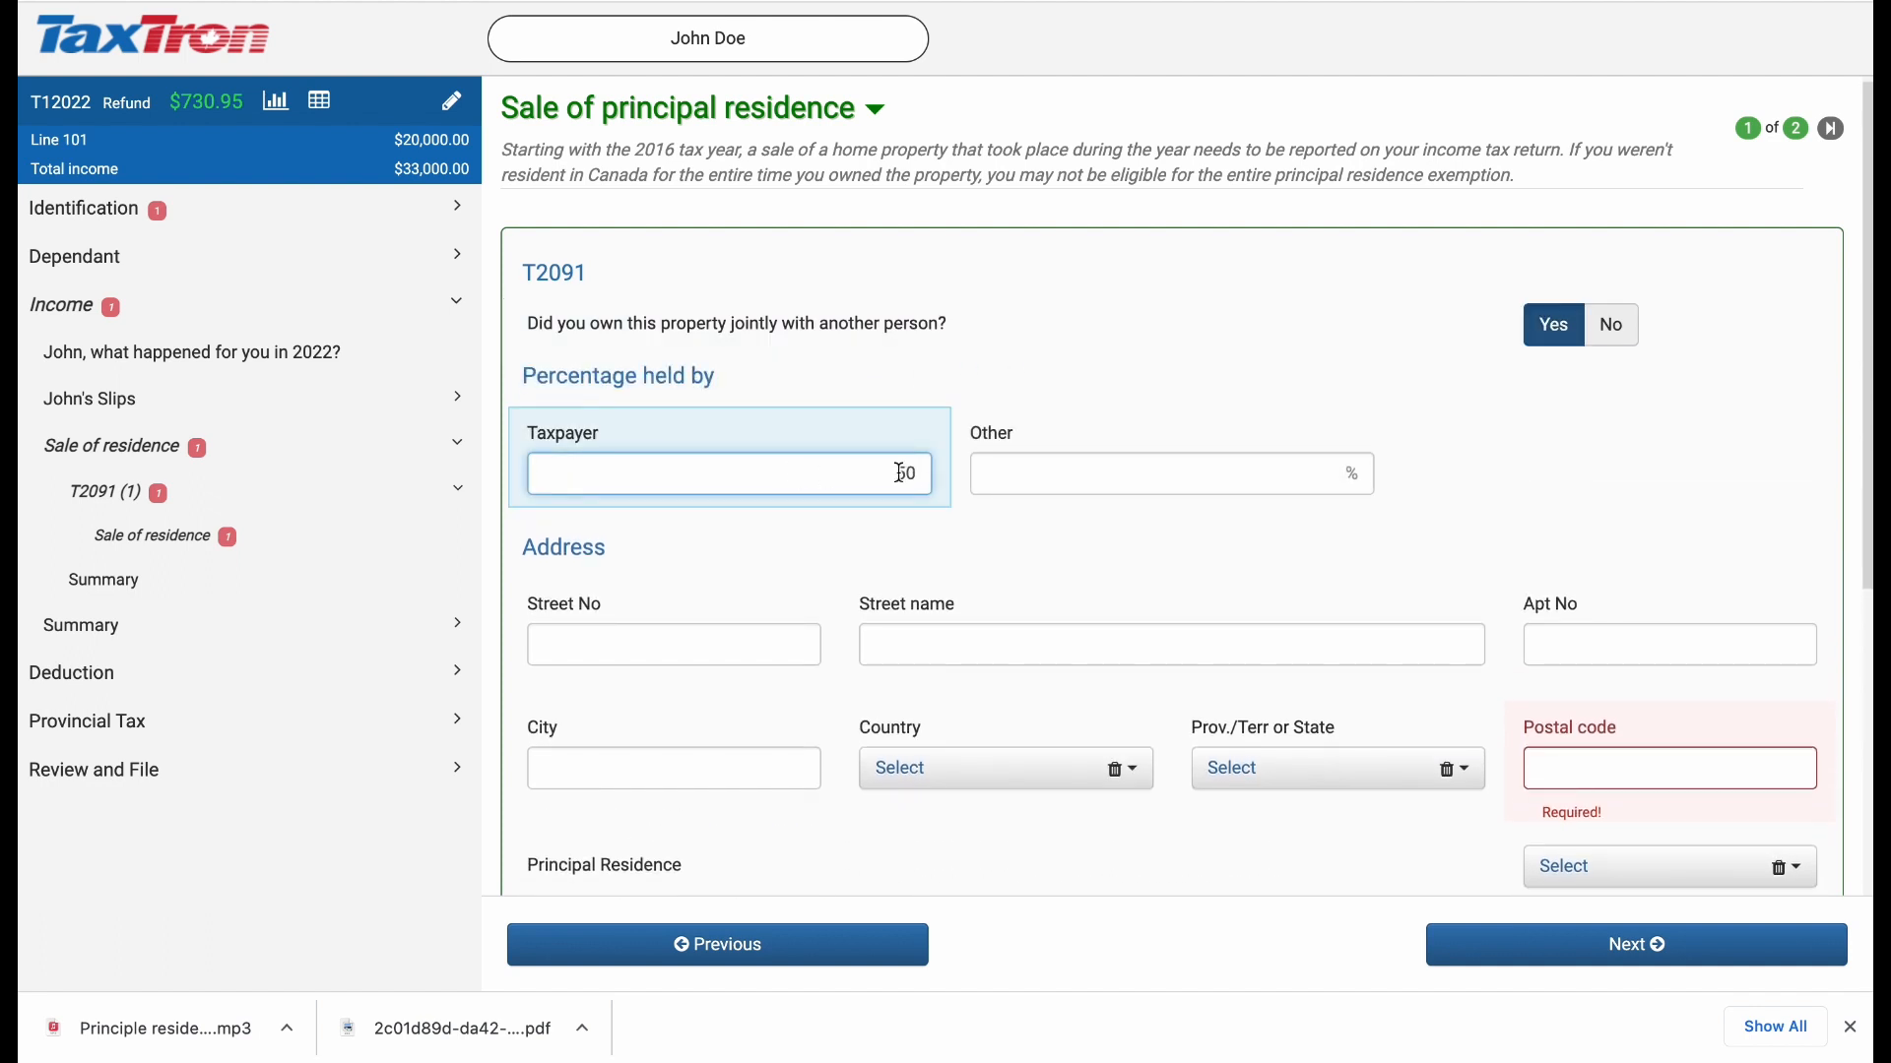
click(1034, 464)
text(50)
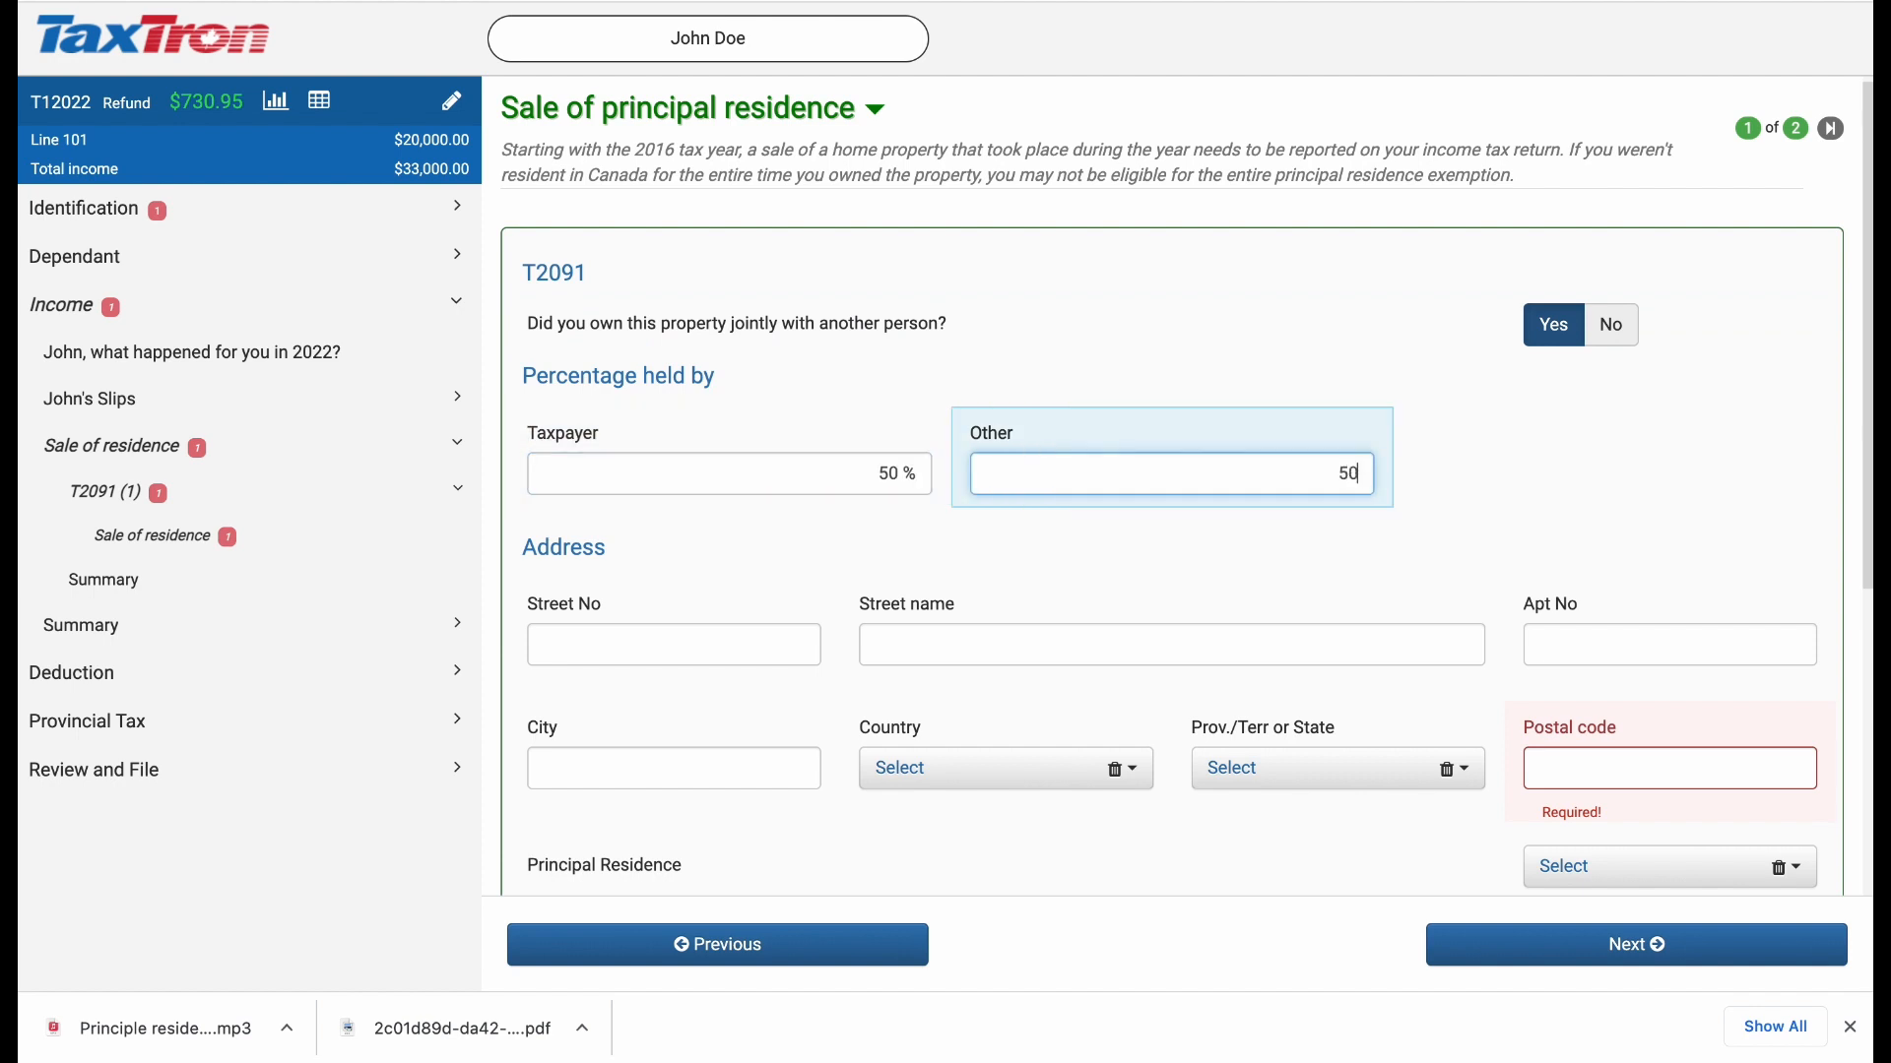
click(886, 362)
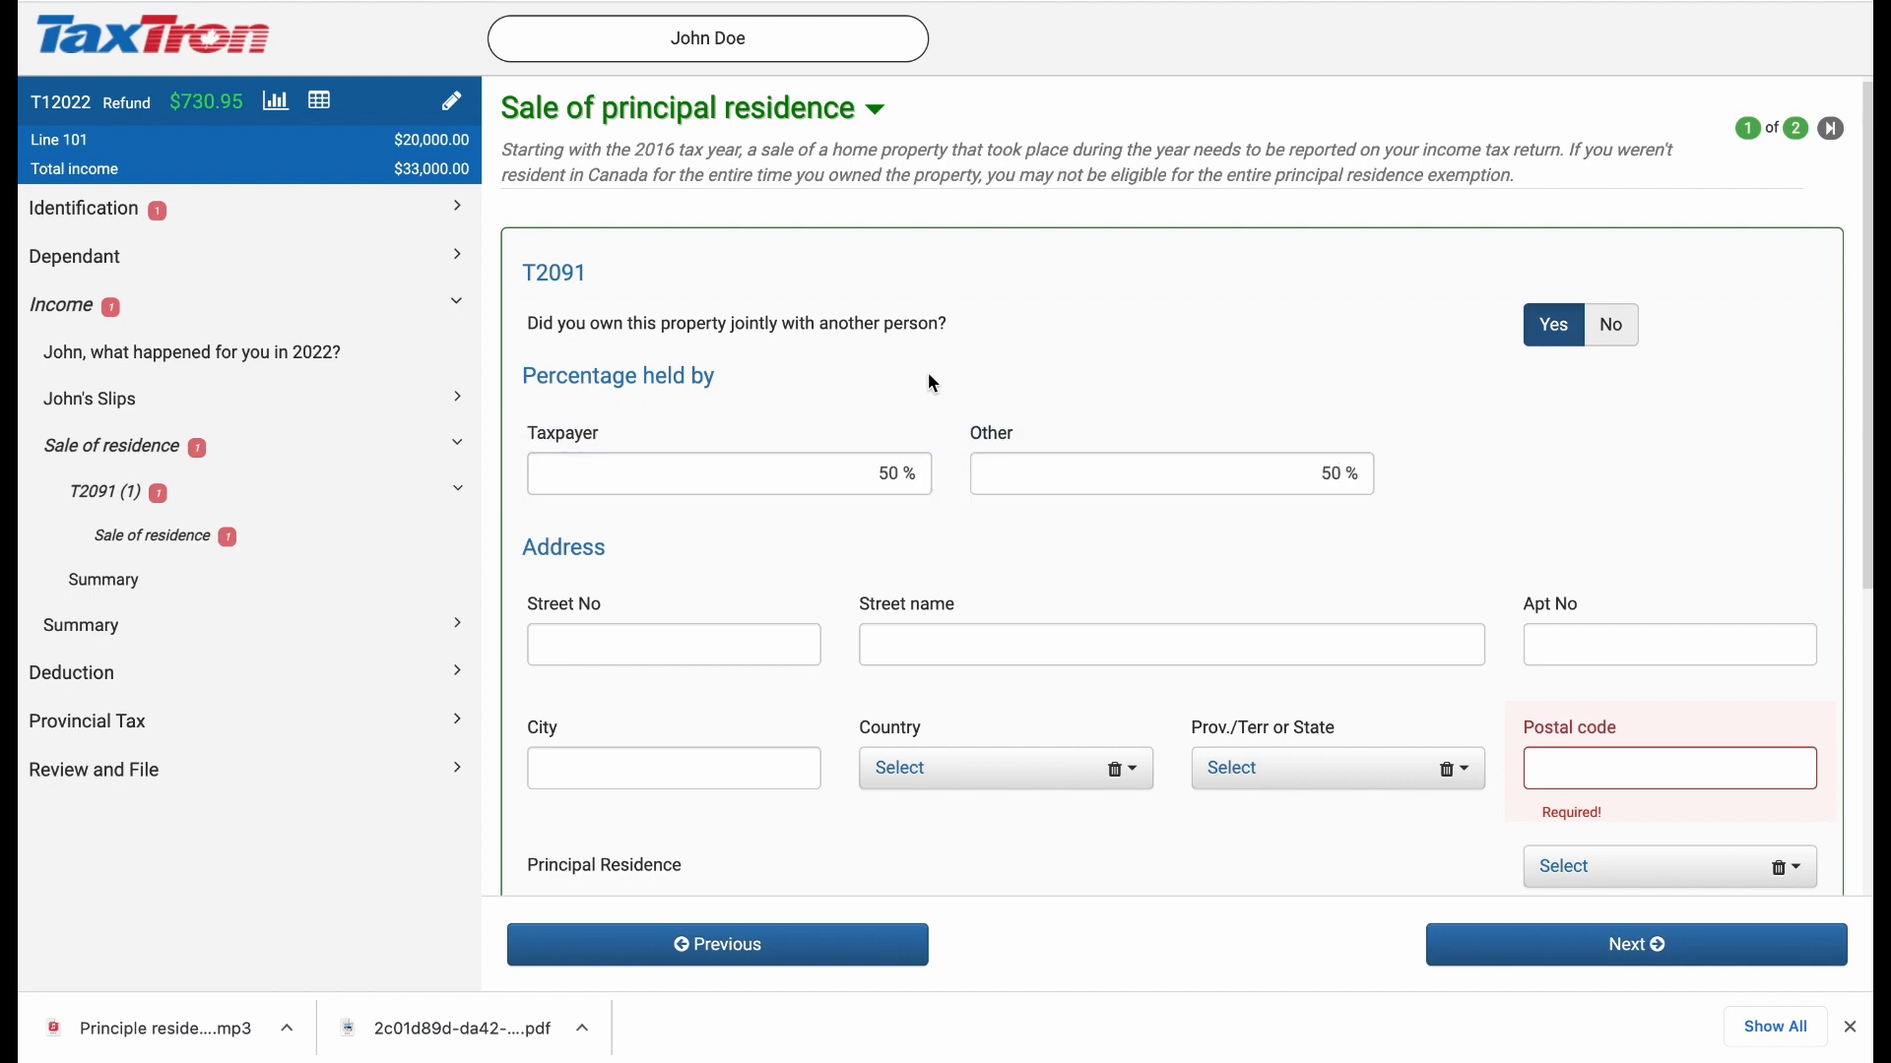
Step: Enter the sold property's address: street number, street name, city, country Canada, province Ontario and postal code
scroll(837, 483, down, 1)
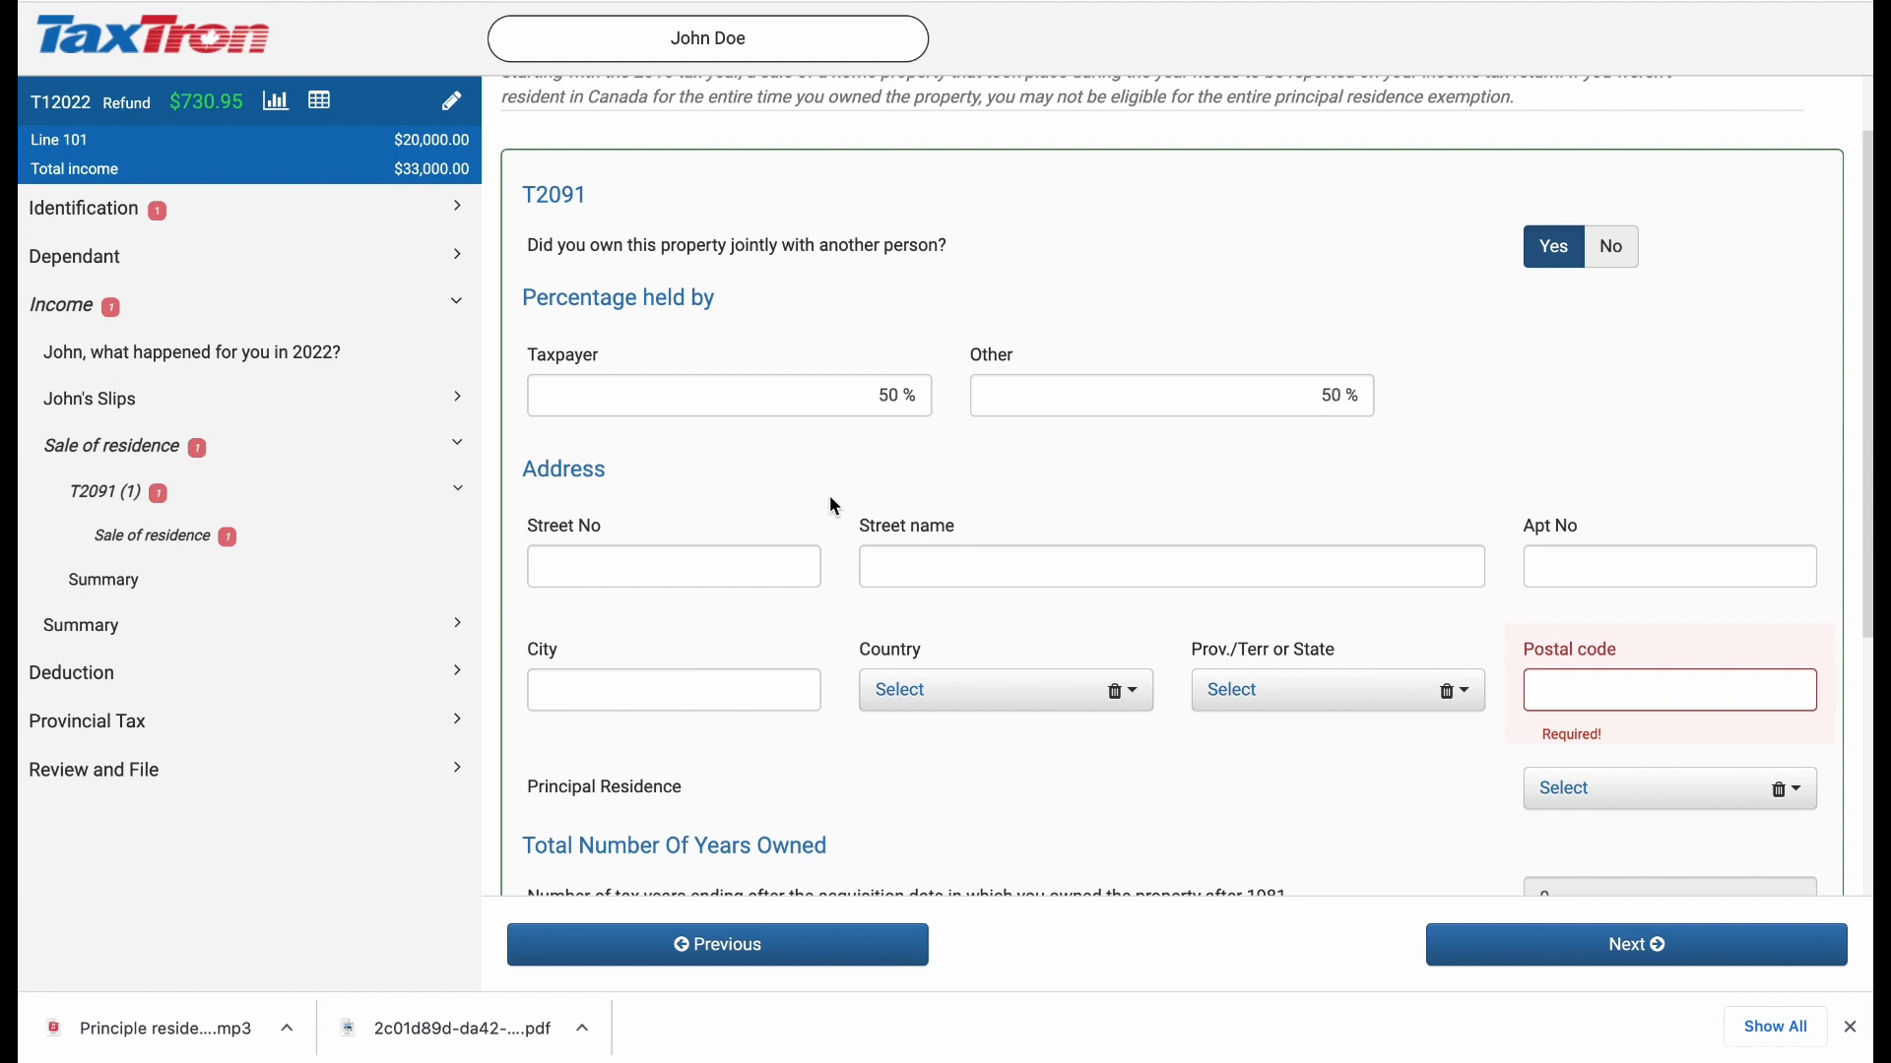
scroll(831, 500, down, 1)
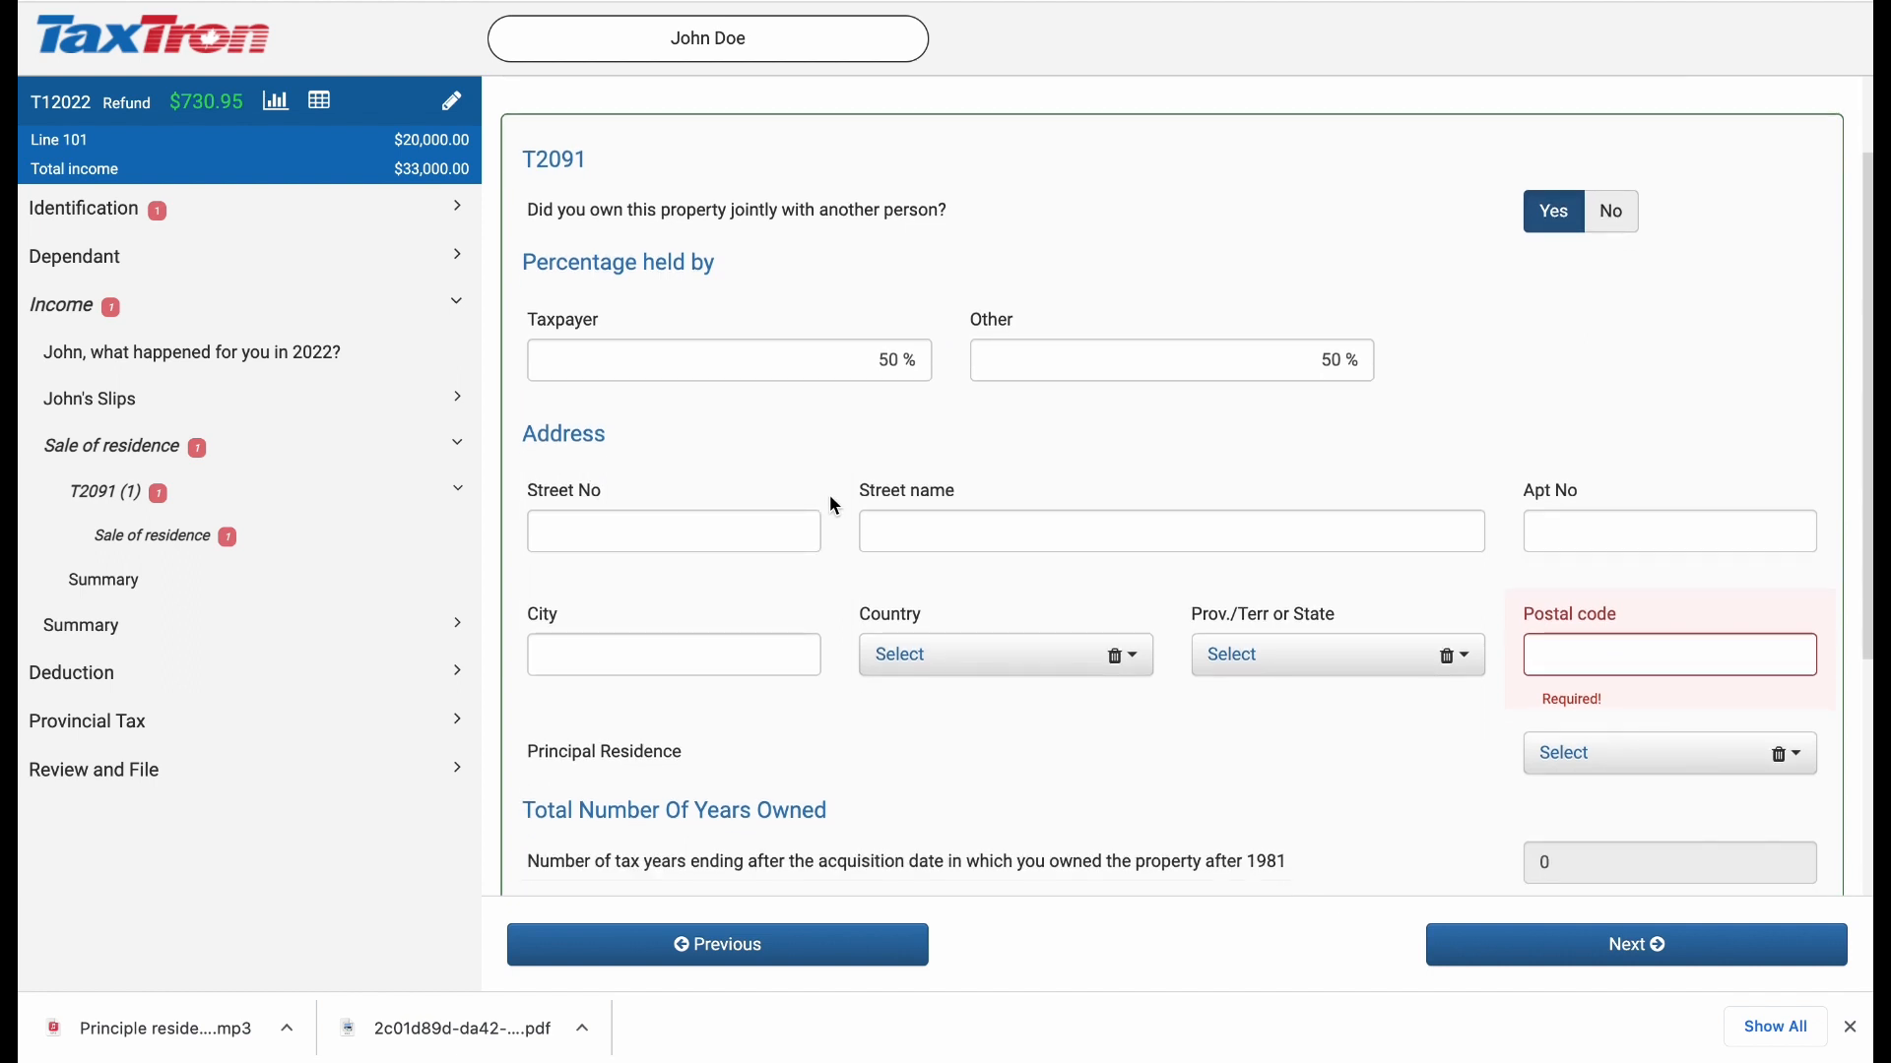
click(769, 532)
text(1234)
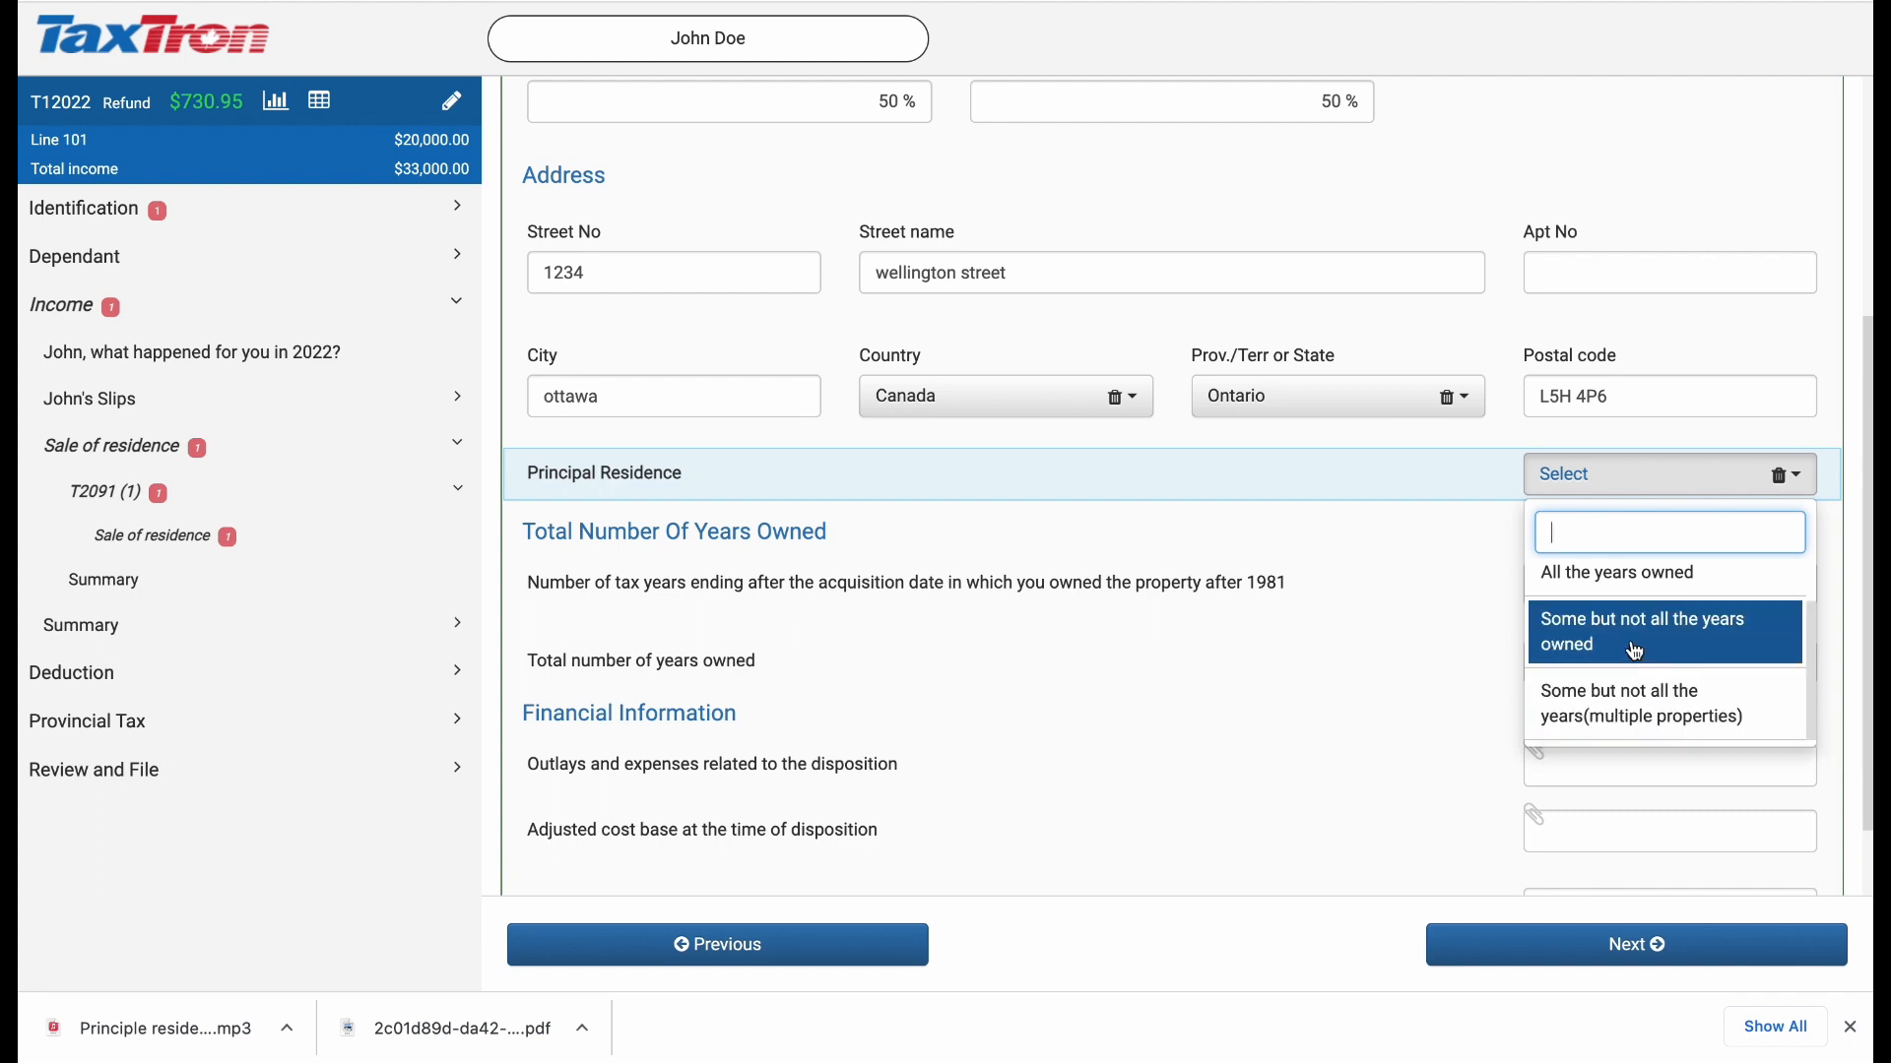
Step: Choose All the years owned for Principal Residence and enter 2000 as the year of acquisition
click(1624, 581)
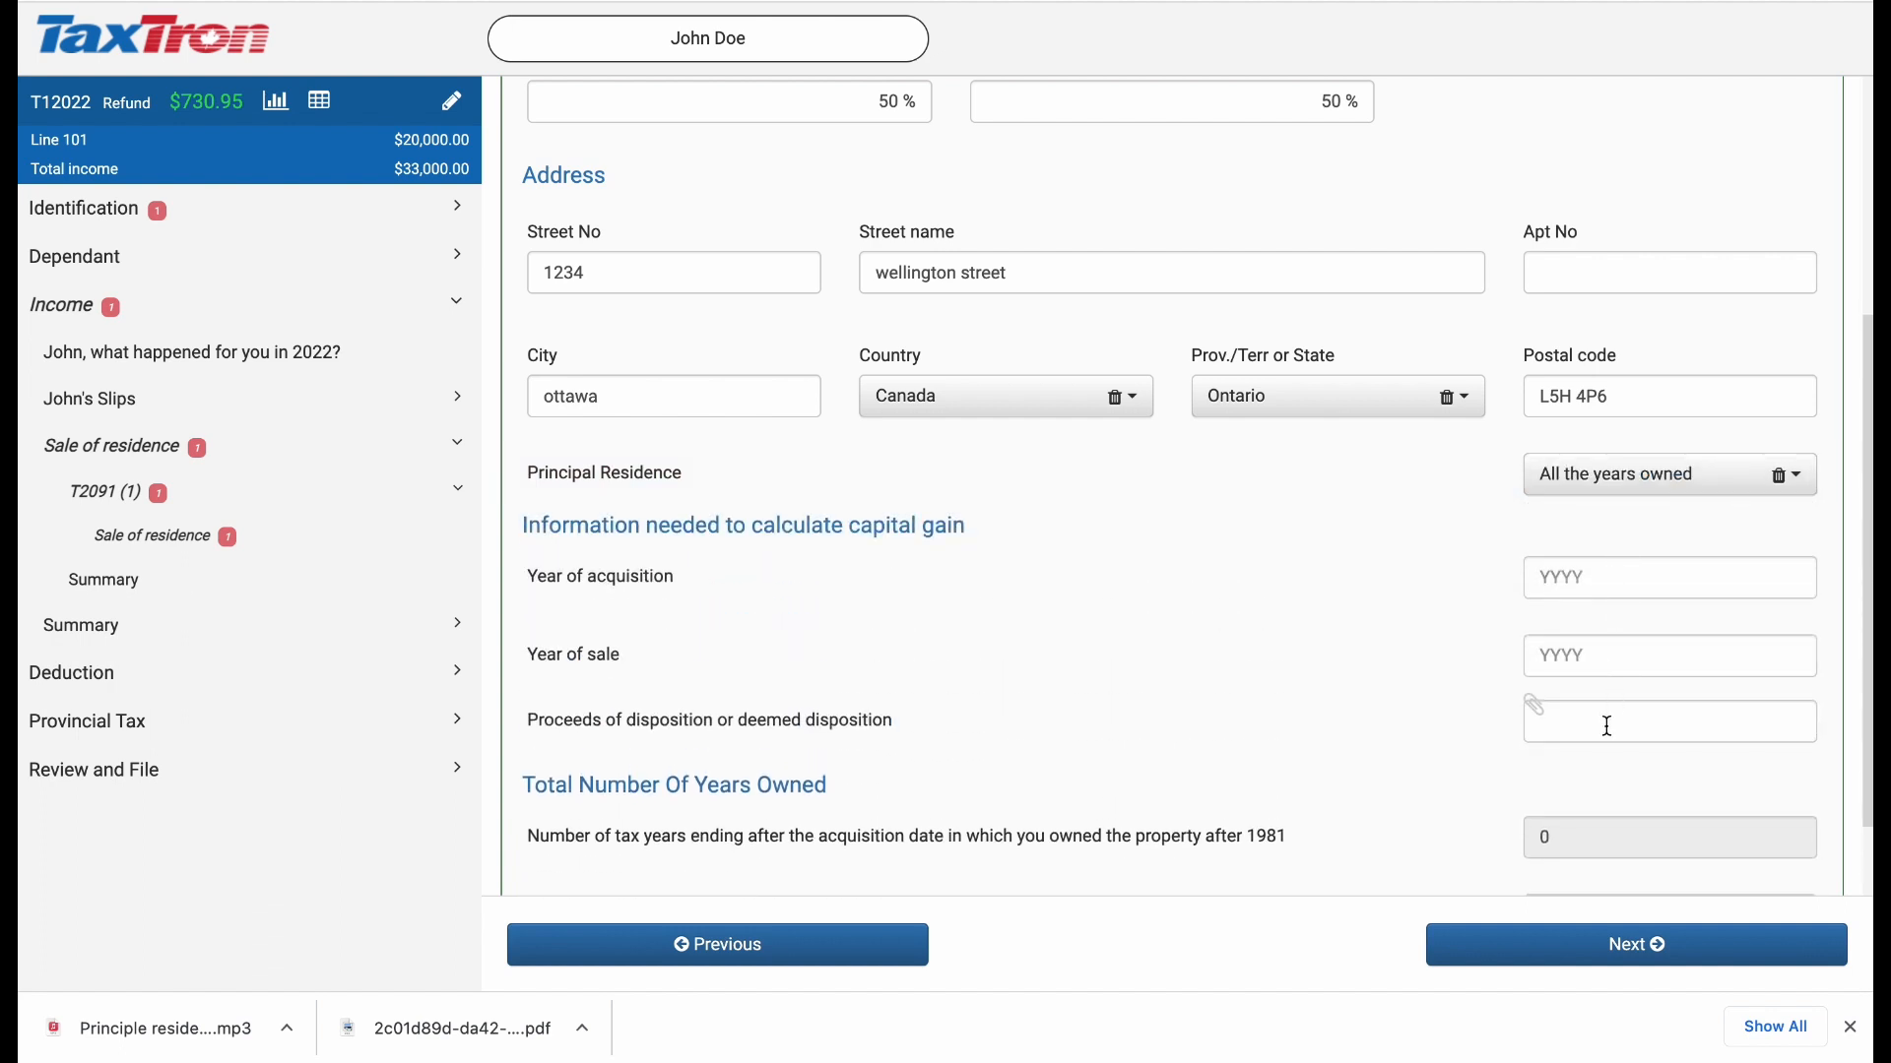
click(1652, 583)
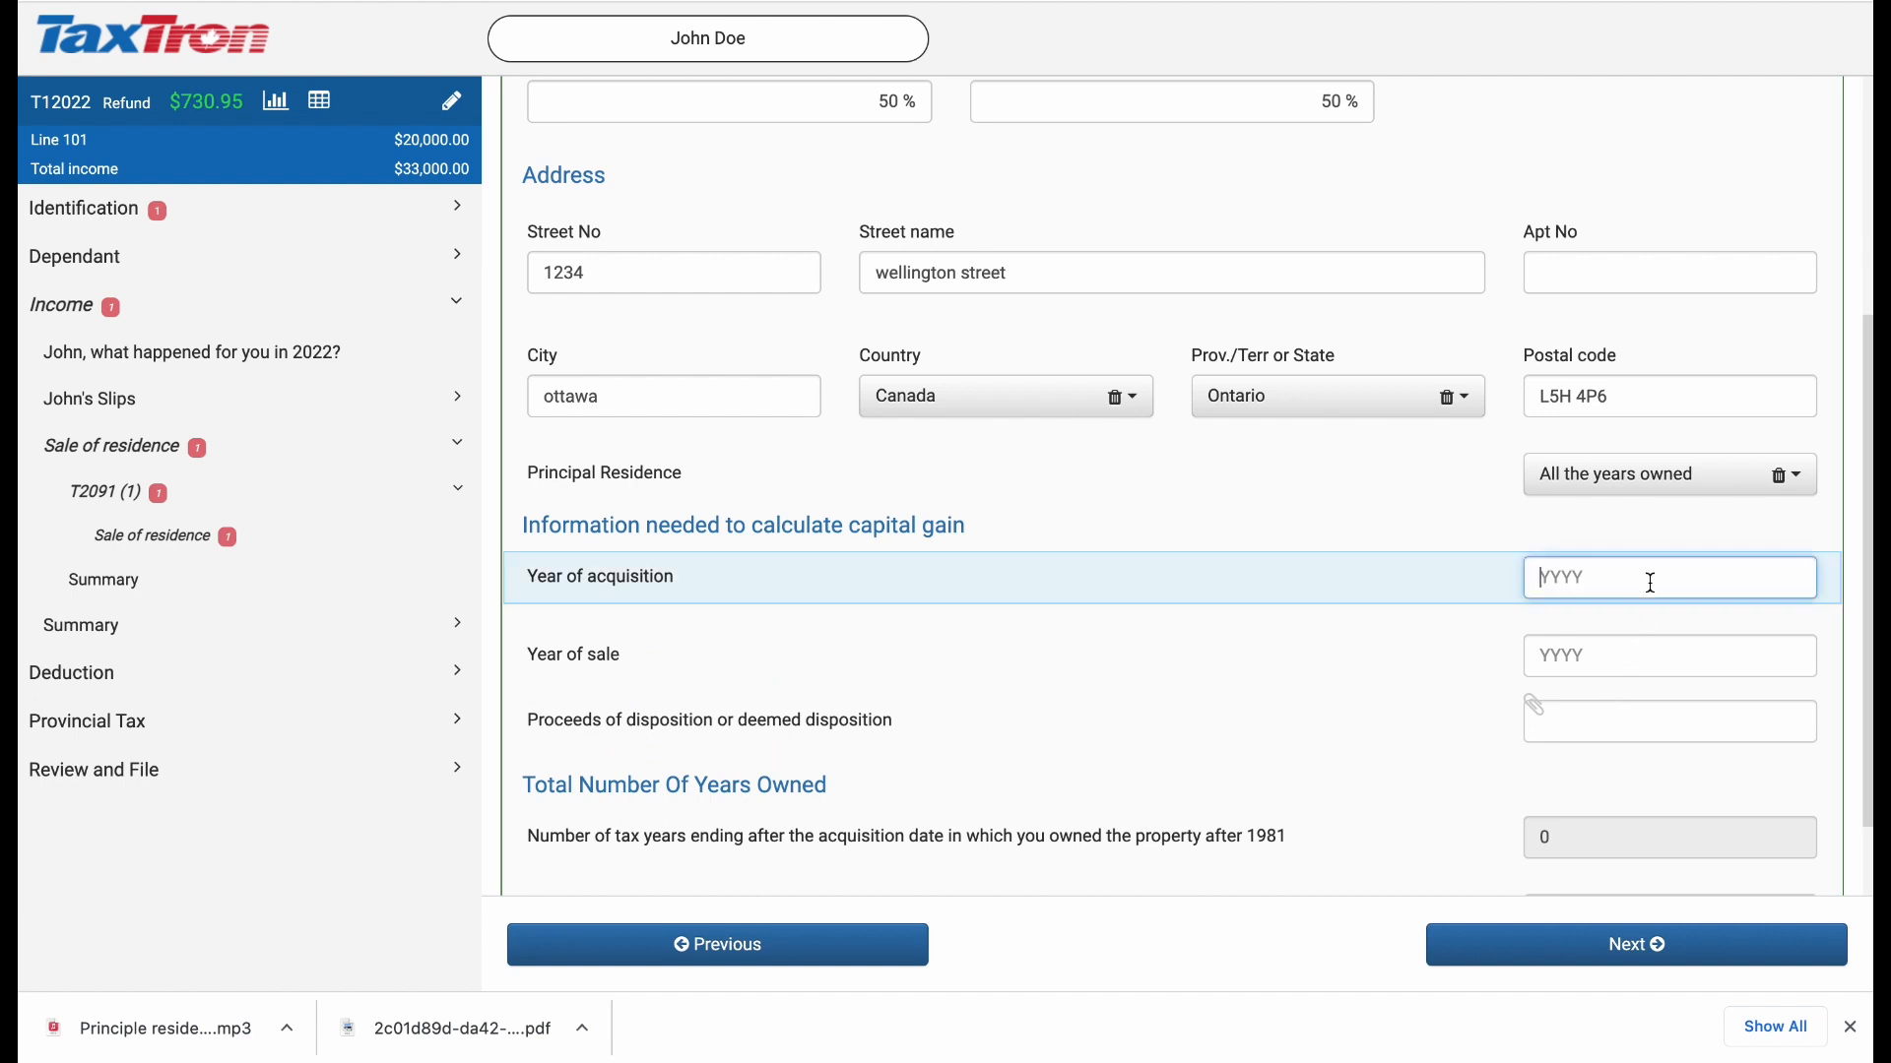
text(2000)
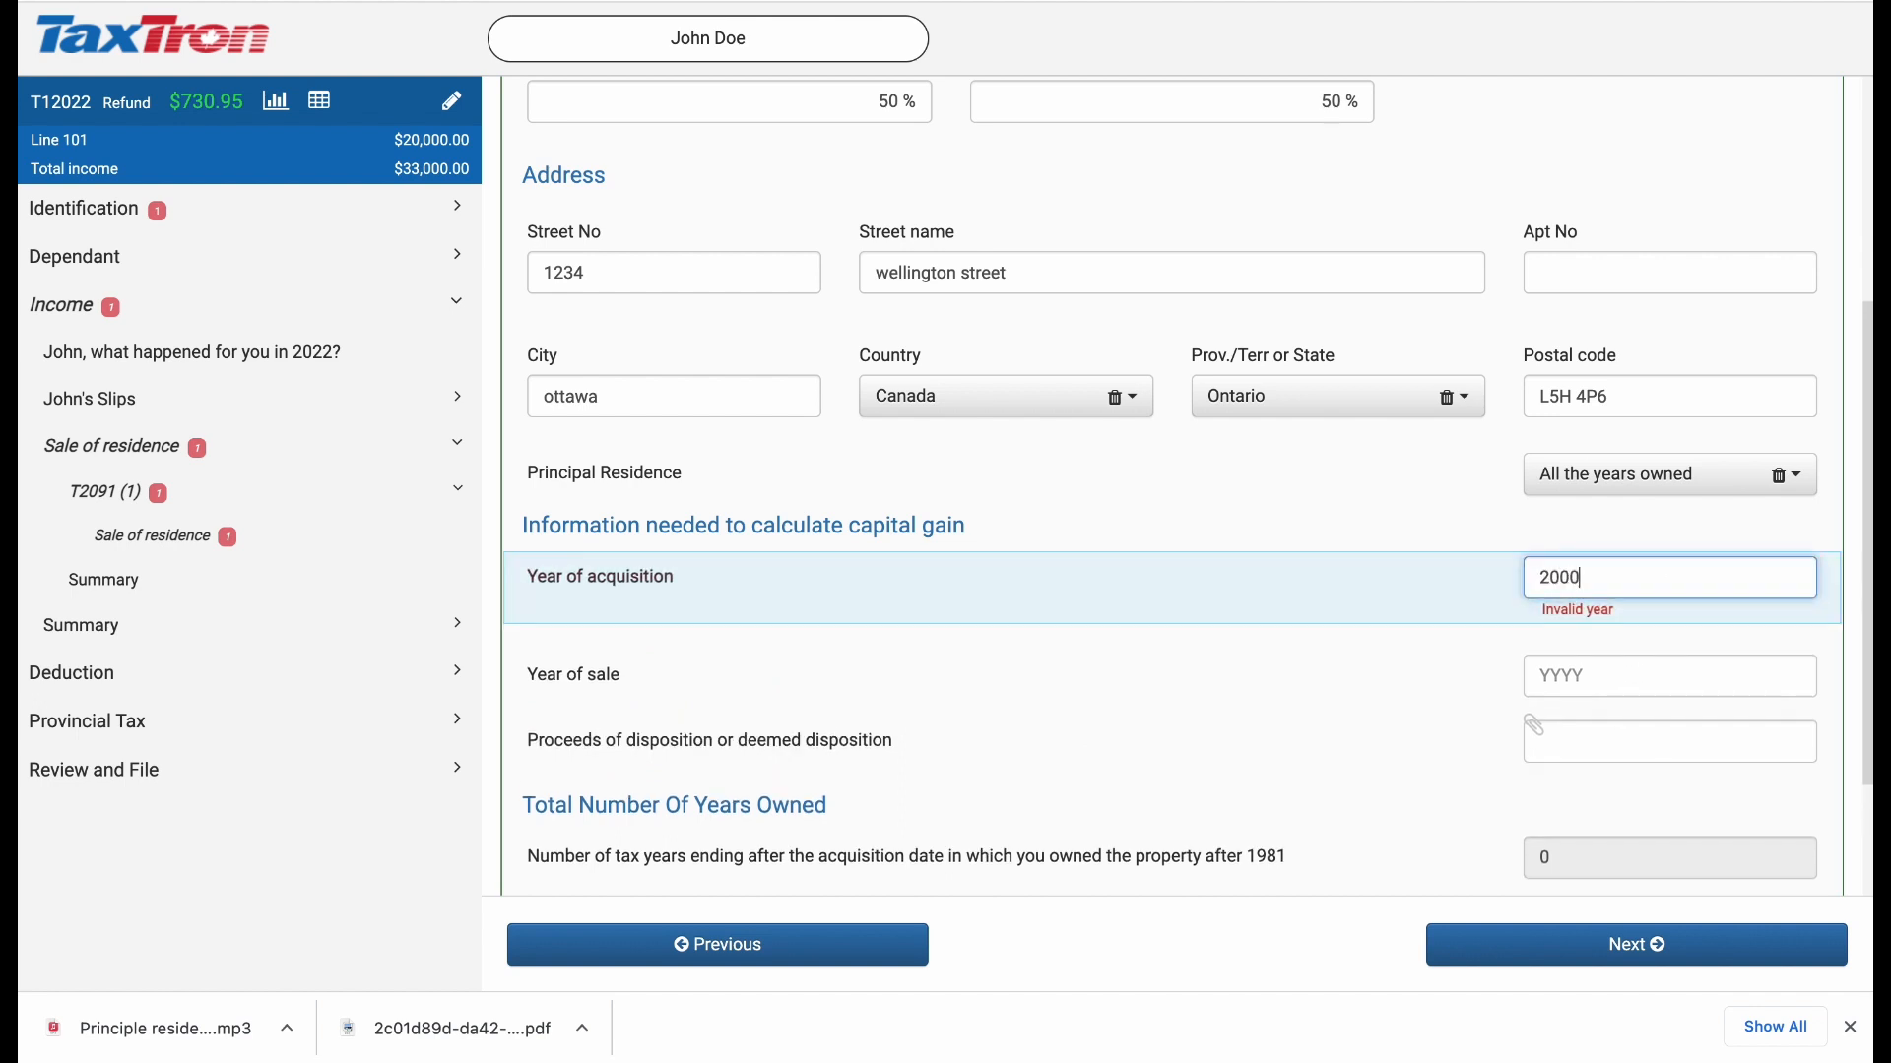
Step: Enter 2022 as the year of sale and 1,500,000 as the proceeds of disposition
click(1576, 670)
text(2022)
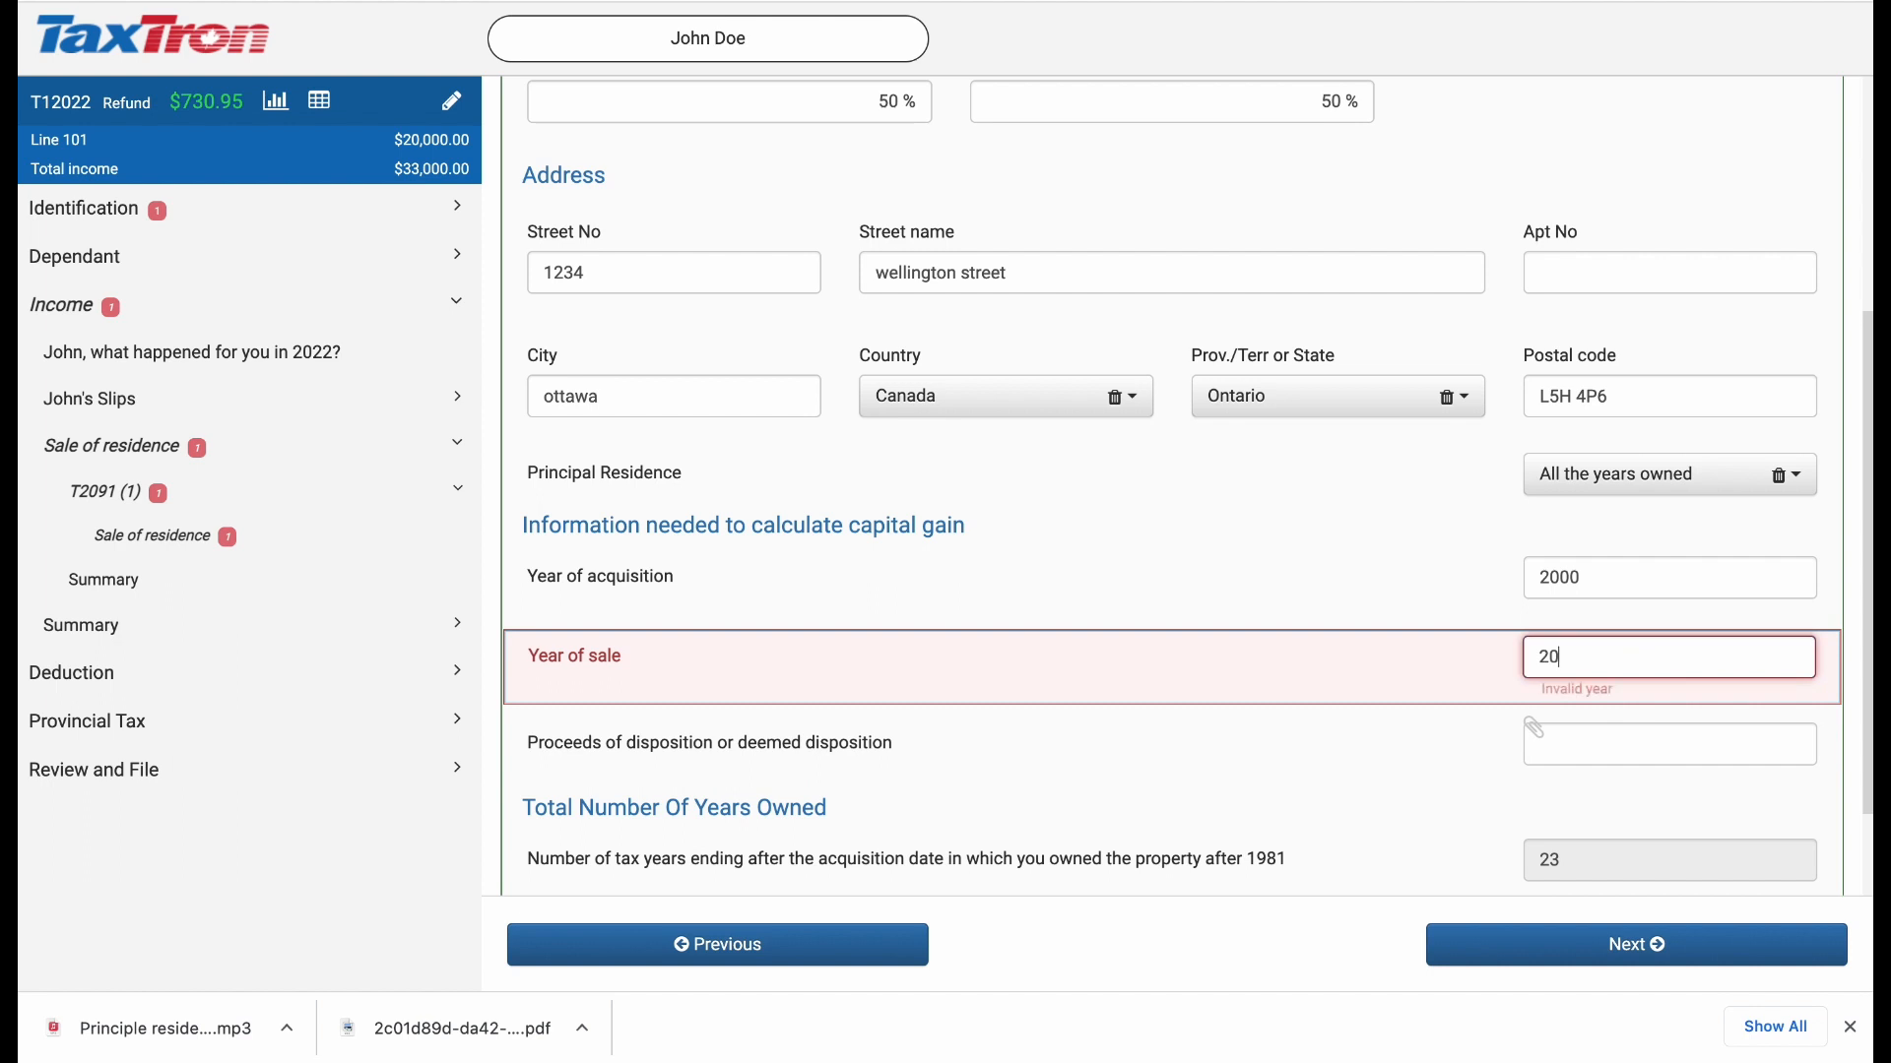
click(1684, 740)
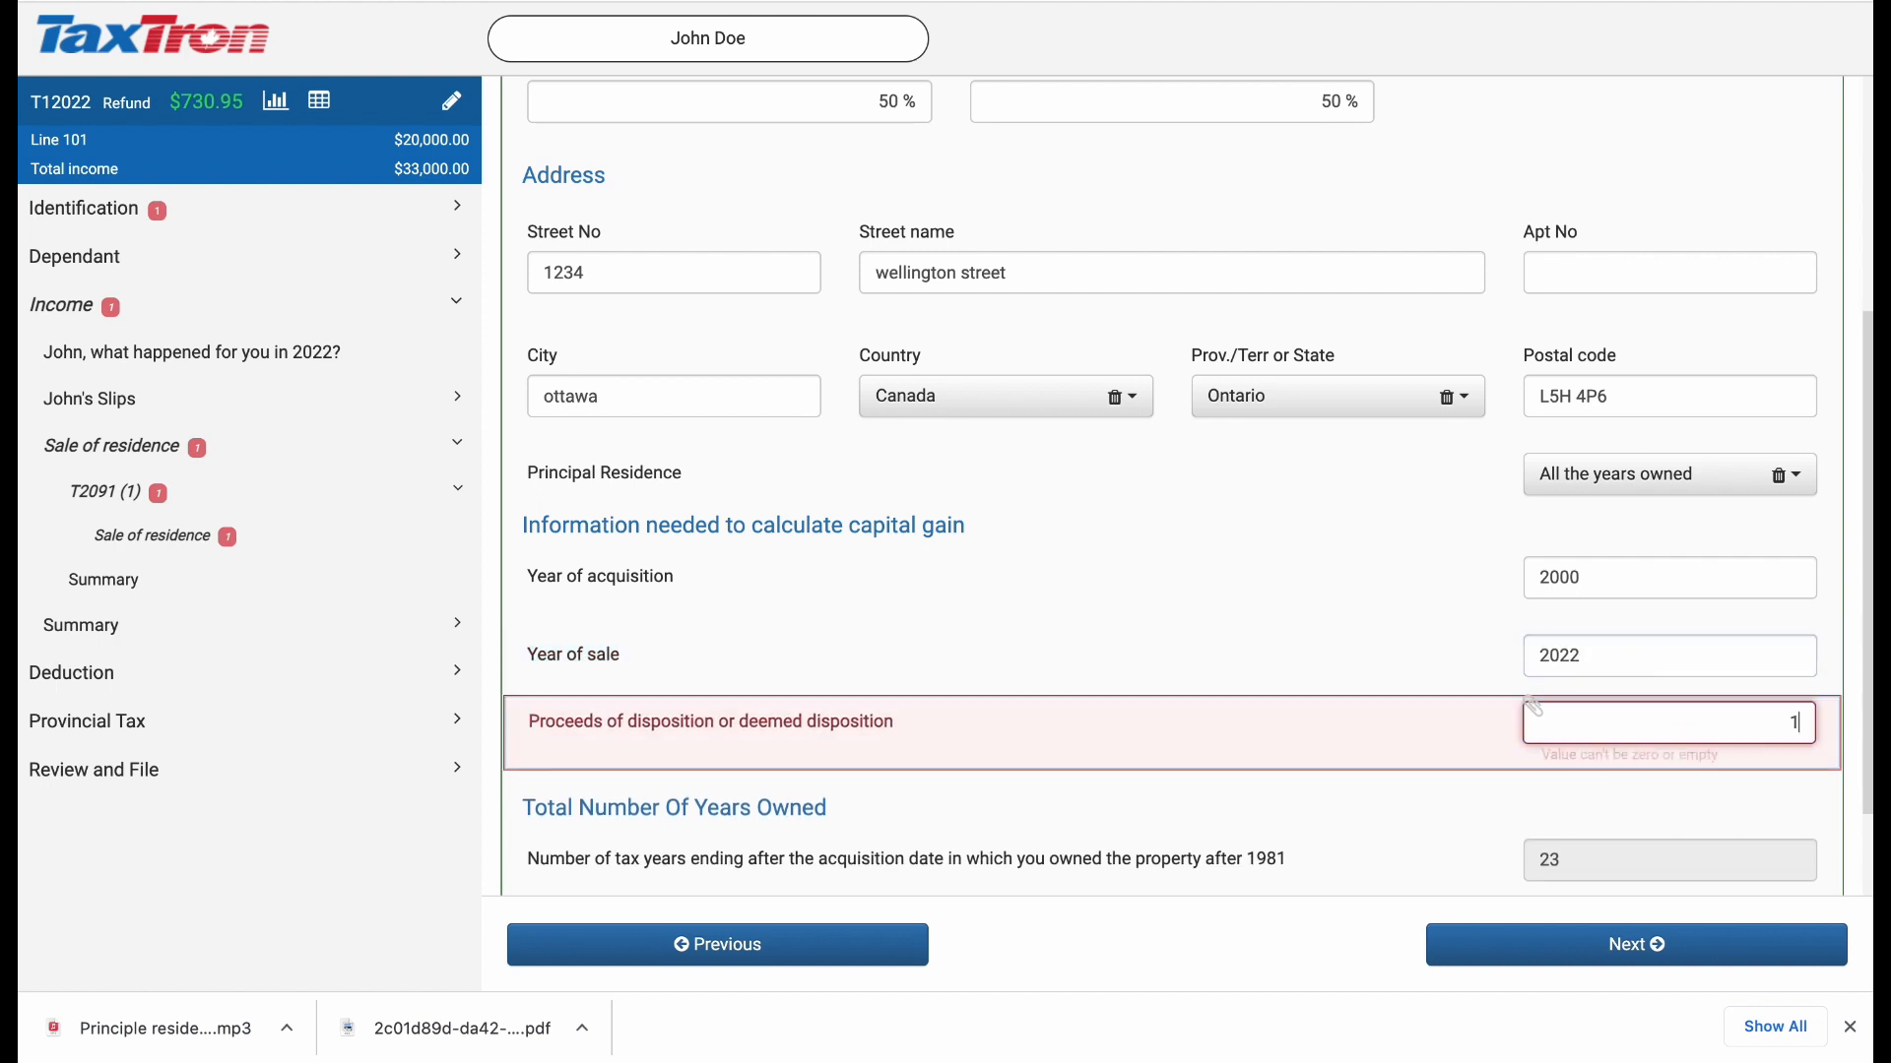
text(1500000)
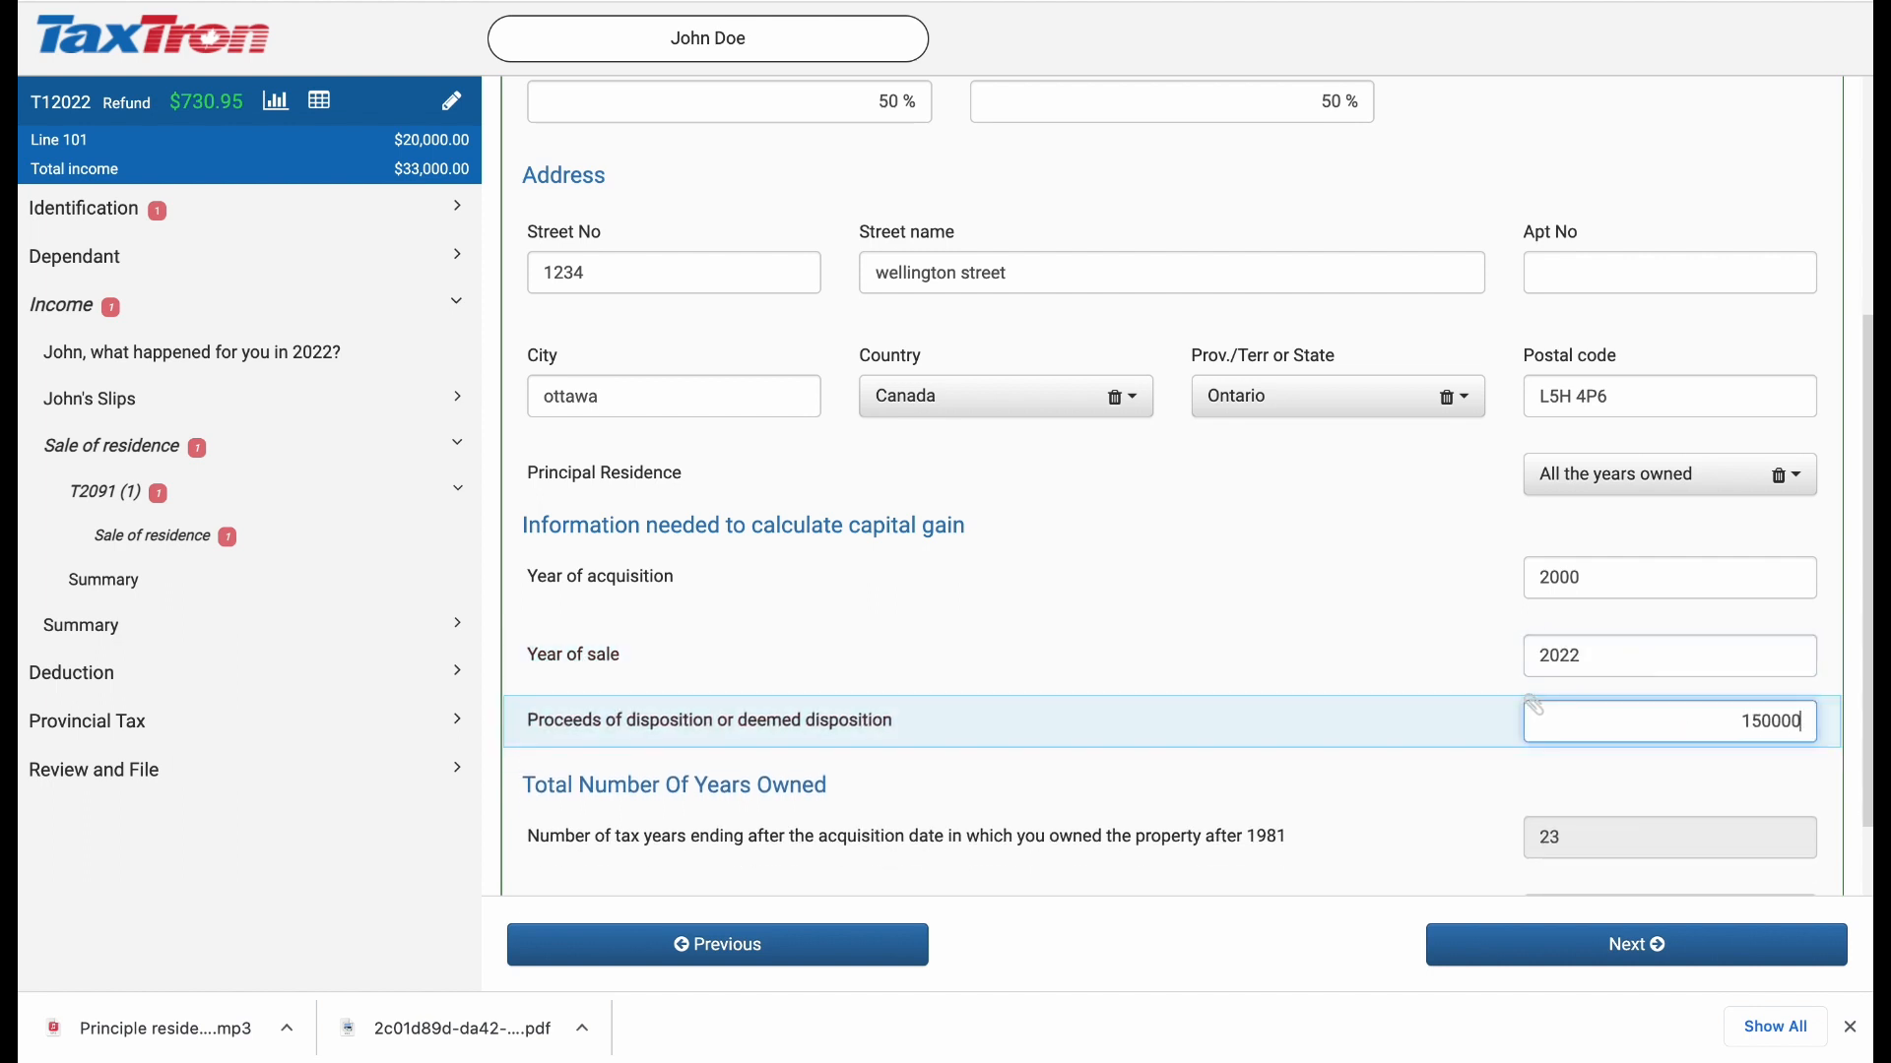
text(0)
click(1416, 672)
click(1731, 729)
key(BackSpace)
click(1325, 770)
Step: Change the Principal Residence choice to Some but not all the years owned
scroll(1325, 770, down, 2)
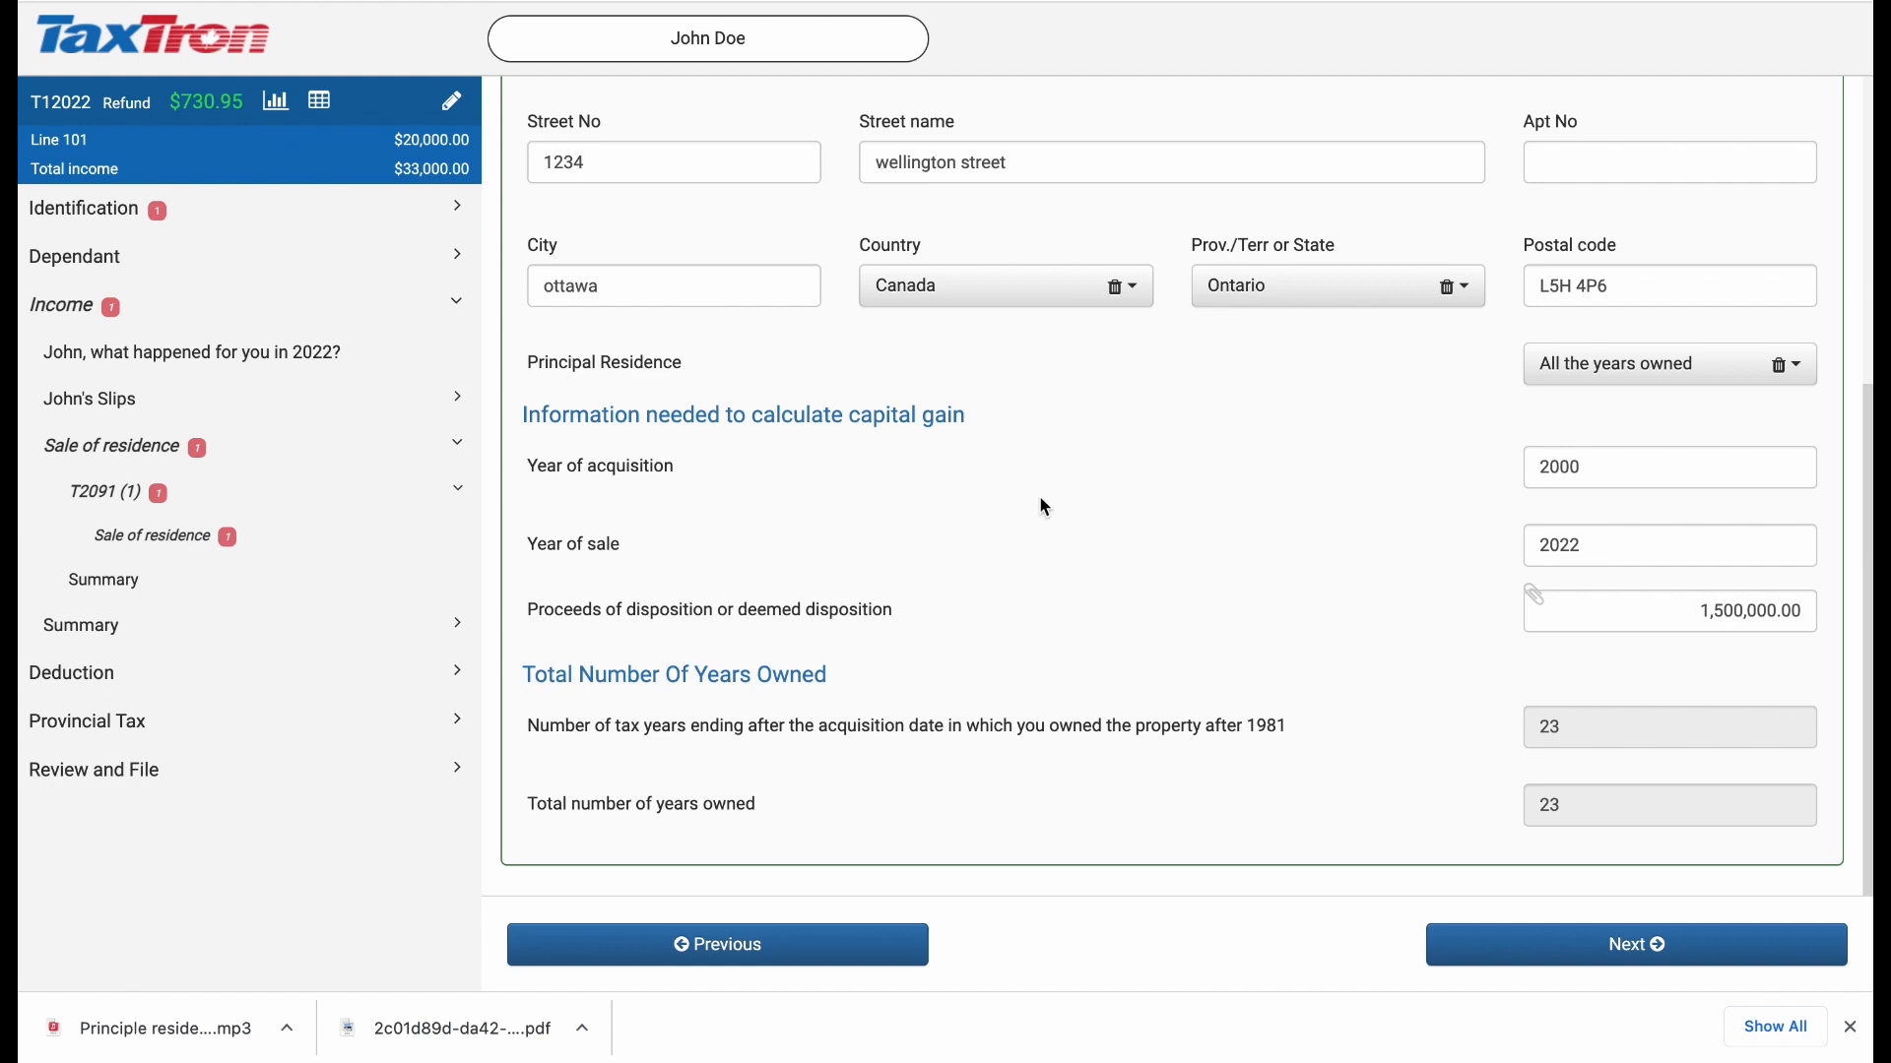
scroll(1044, 506, up, 1)
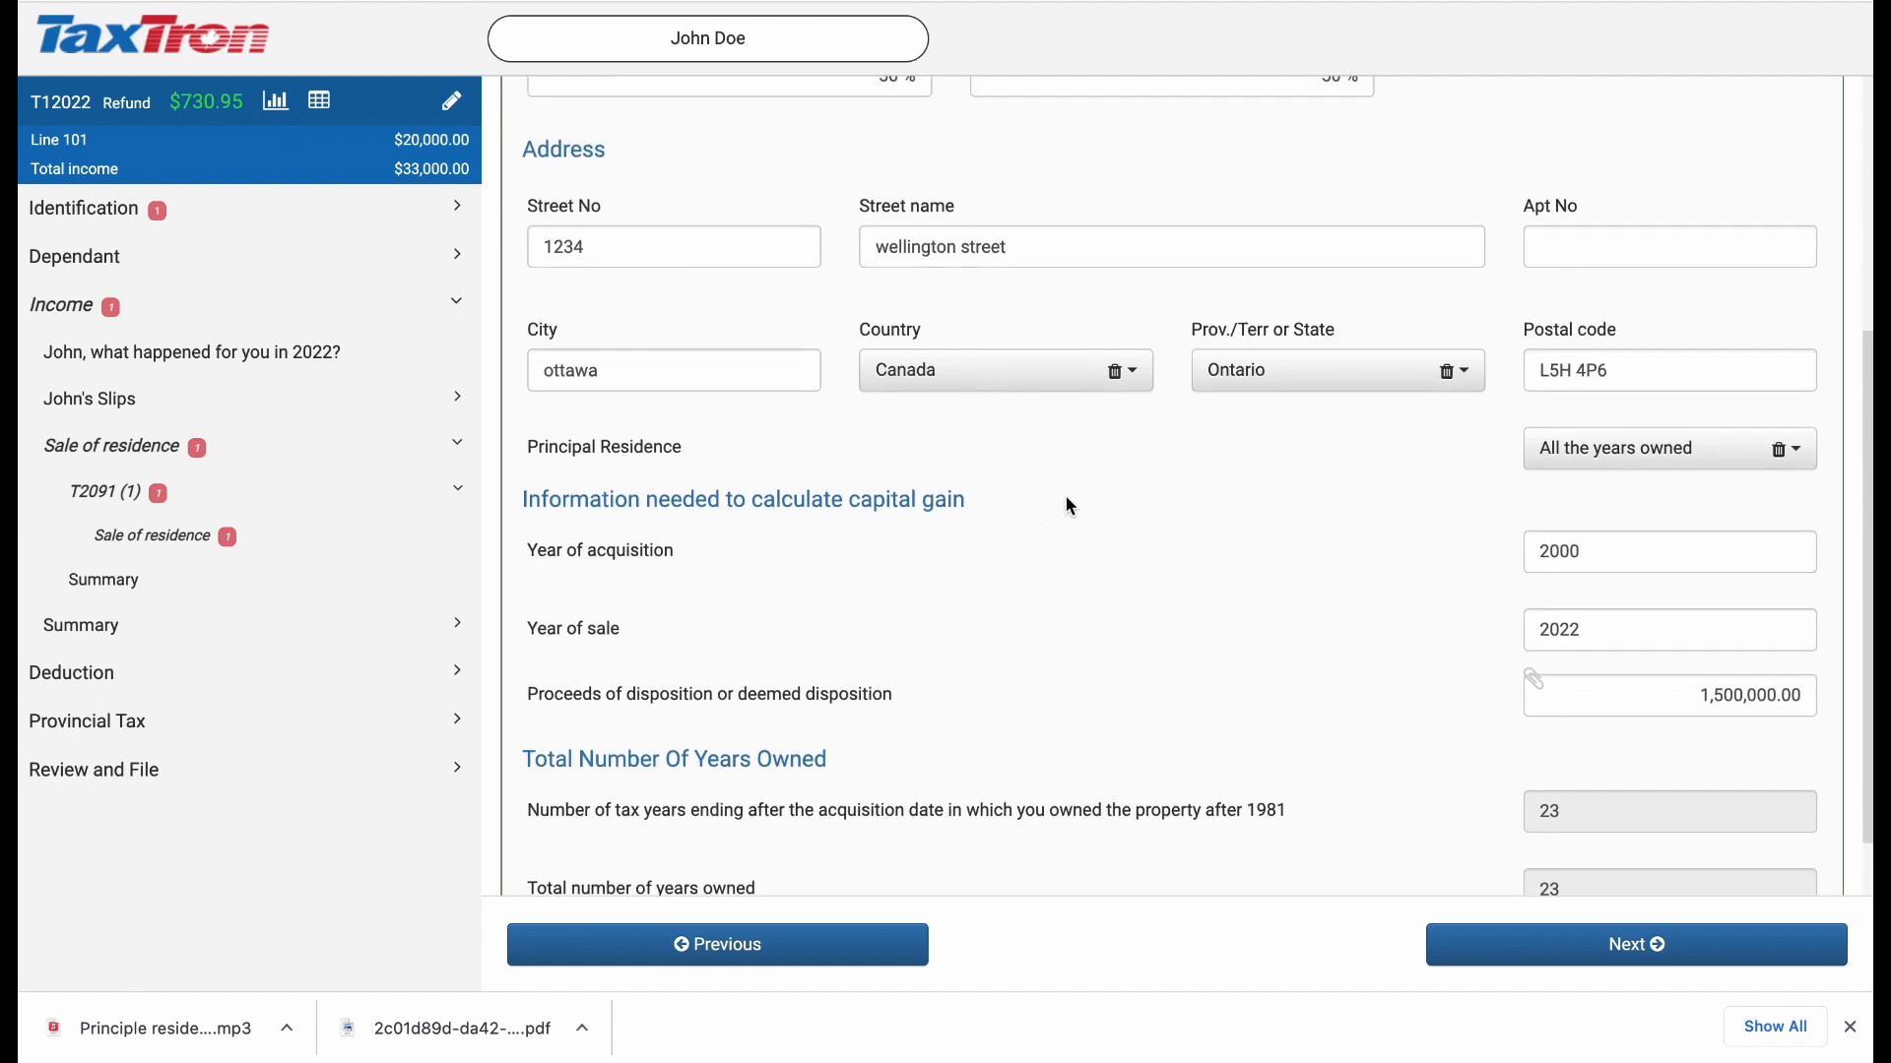
click(1614, 449)
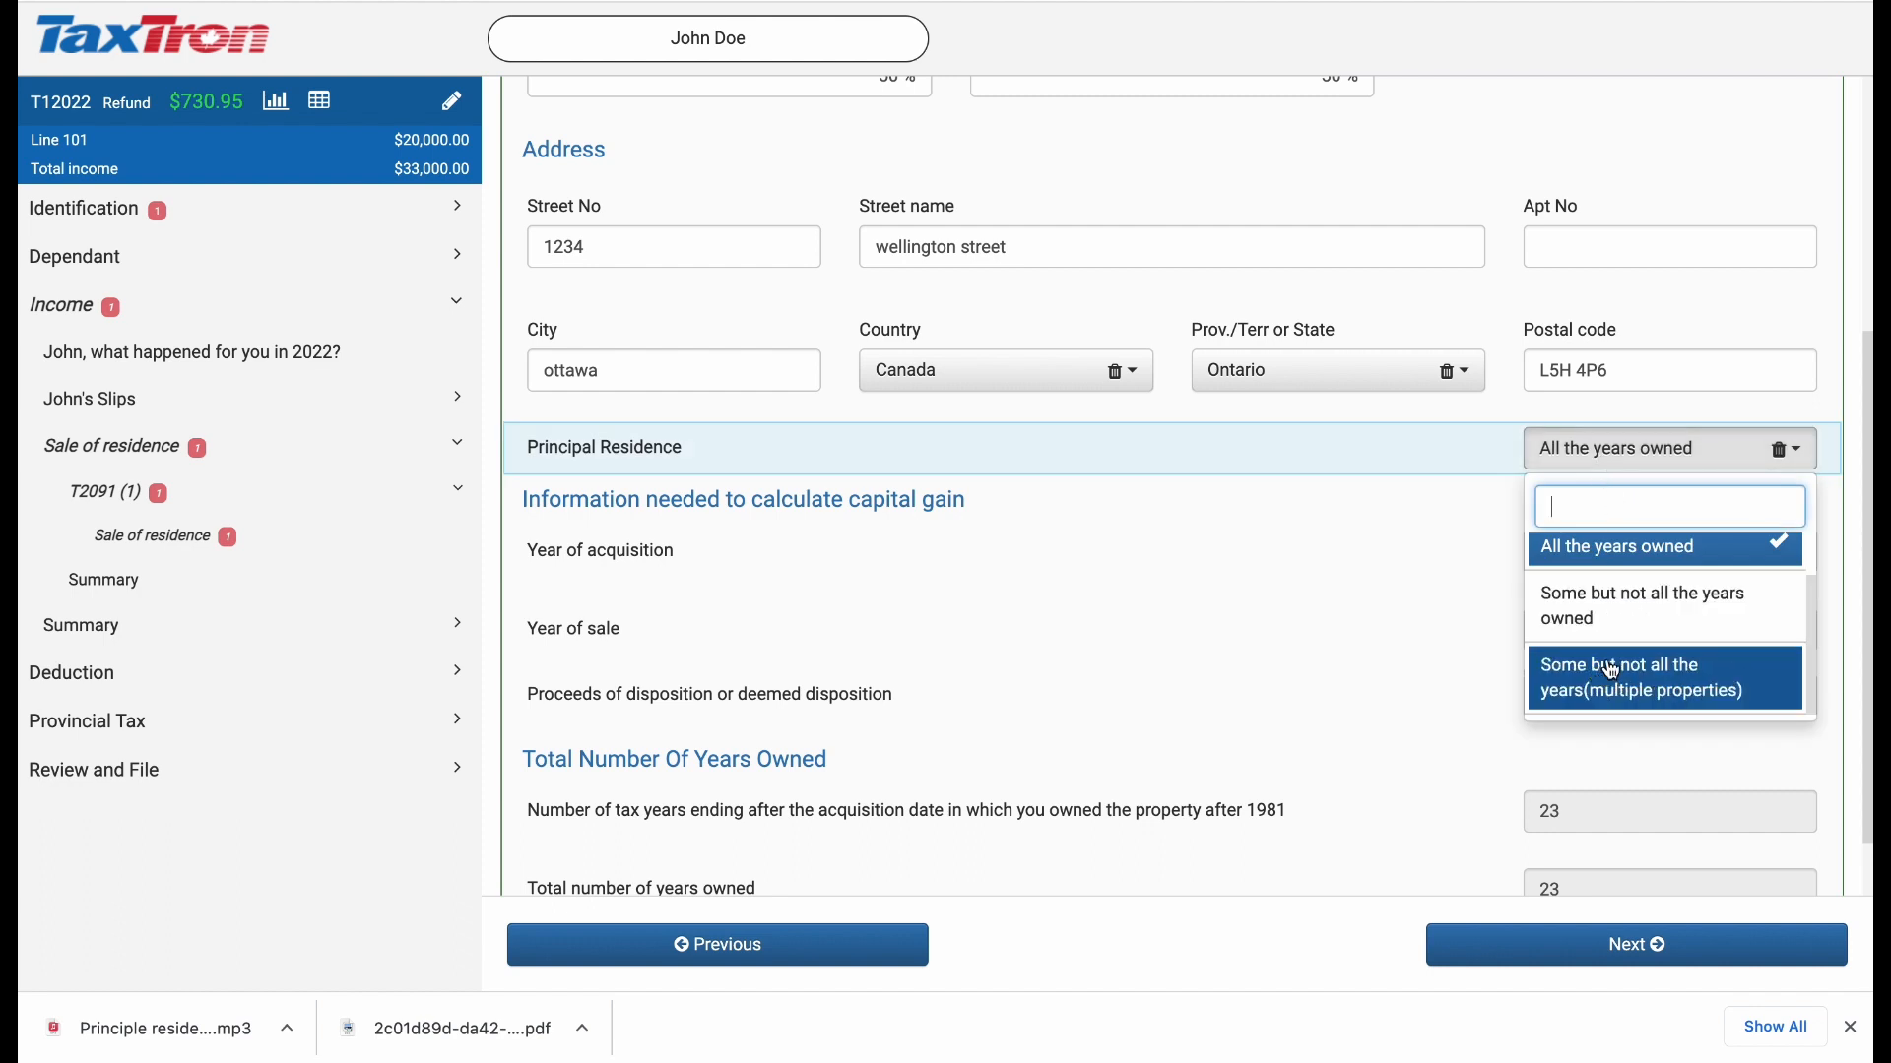
click(1654, 622)
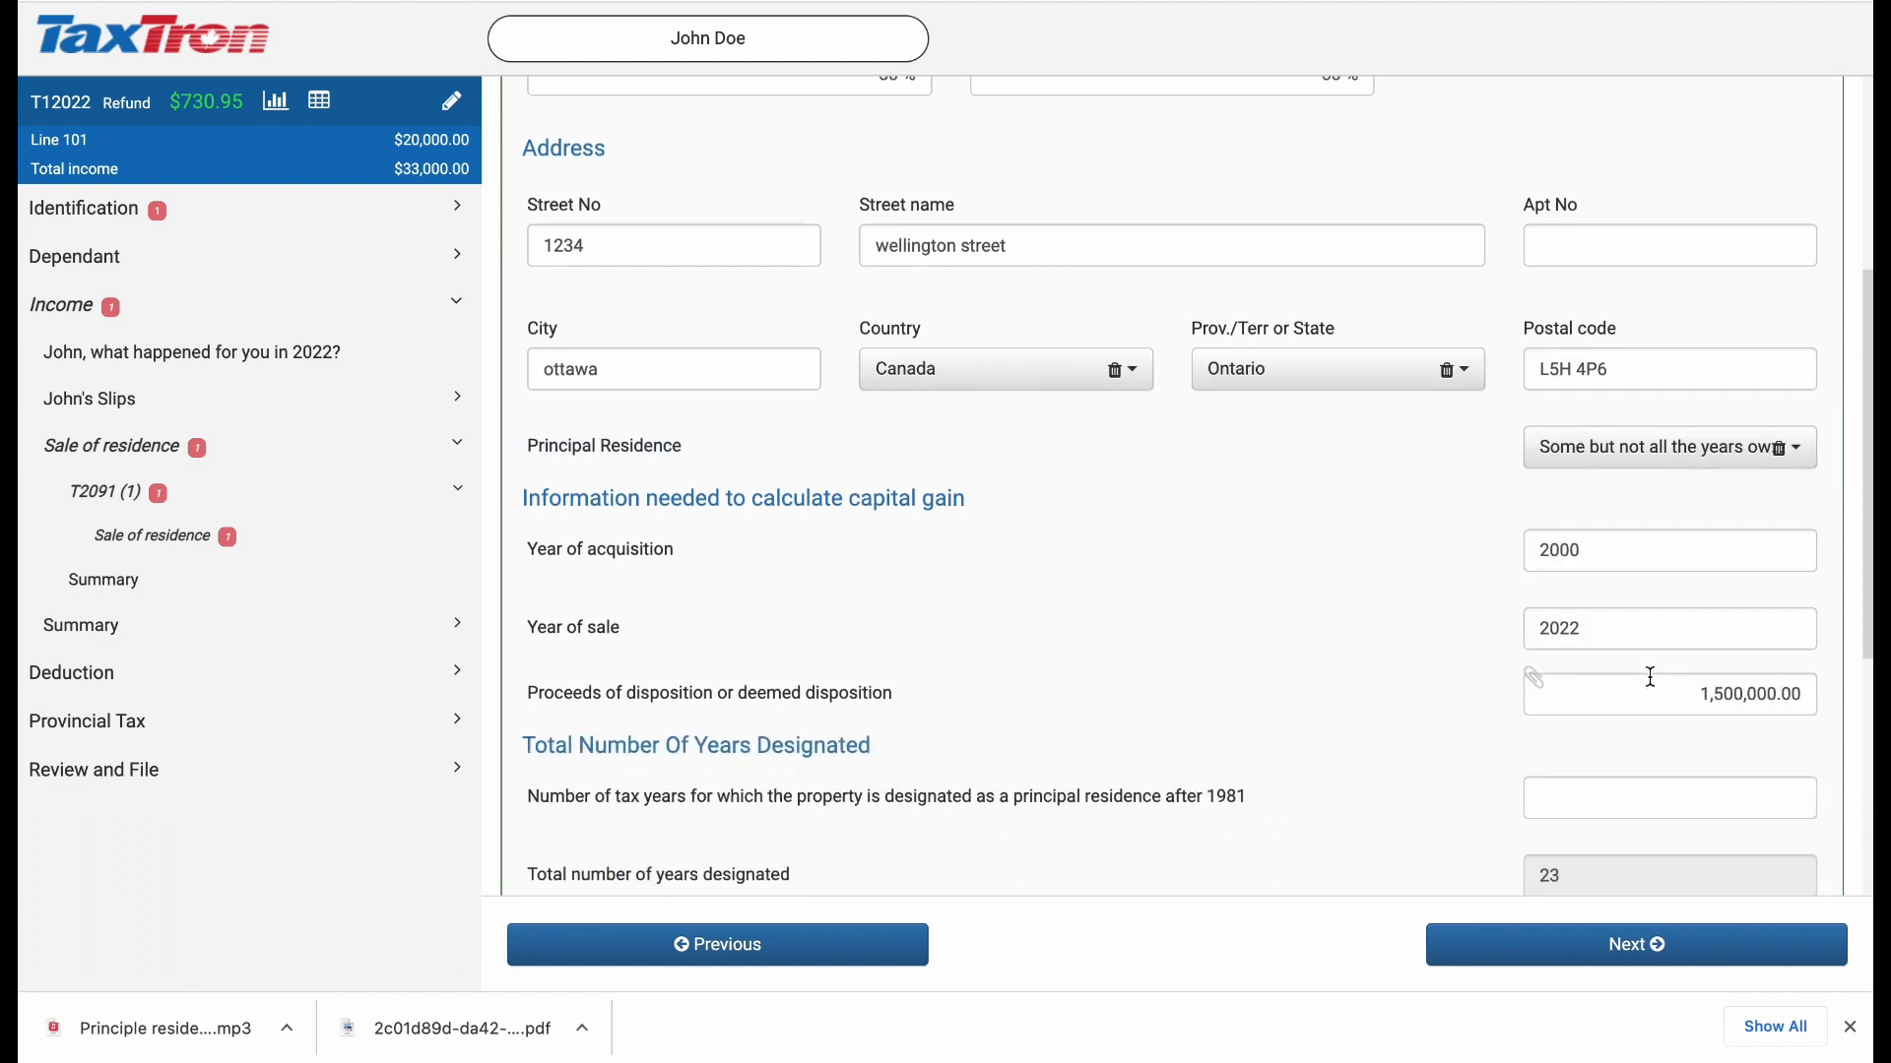
Step: Set the number of tax years designated as principal residence after 1981 to 10
scroll(1646, 675, down, 3)
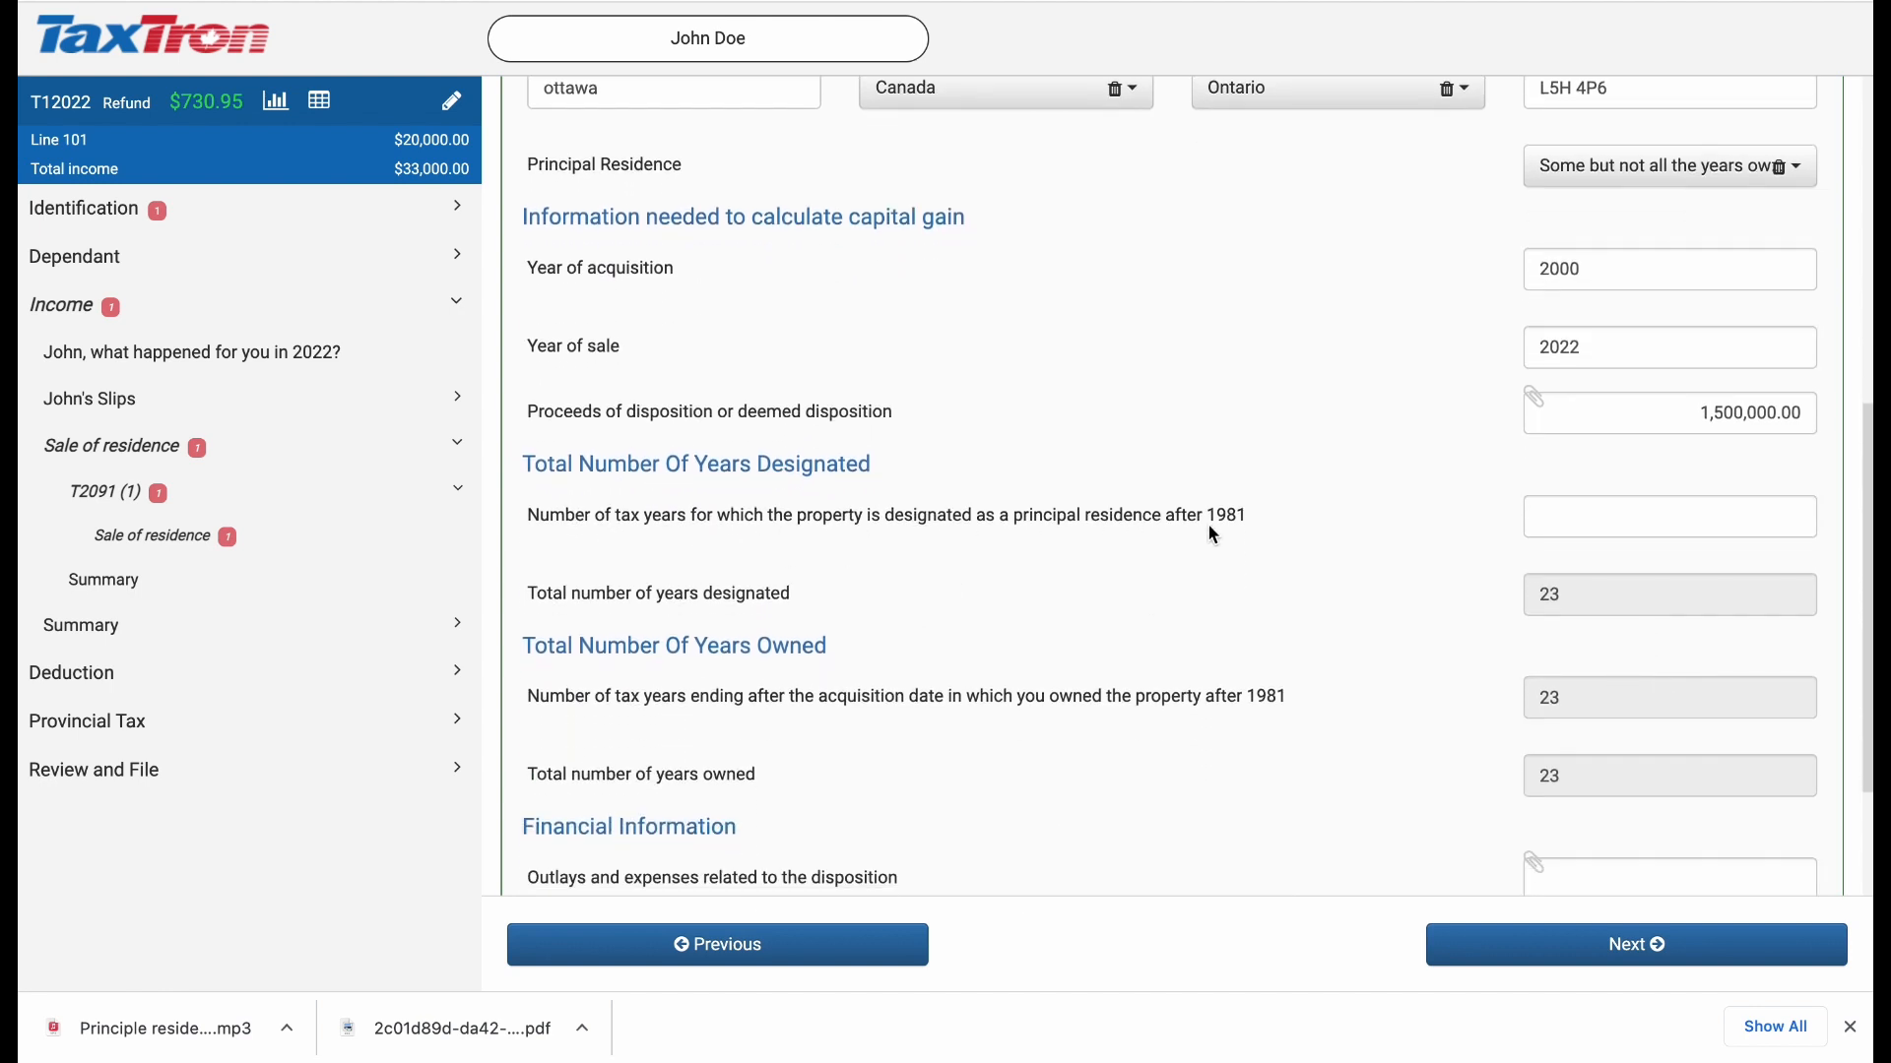
click(1576, 520)
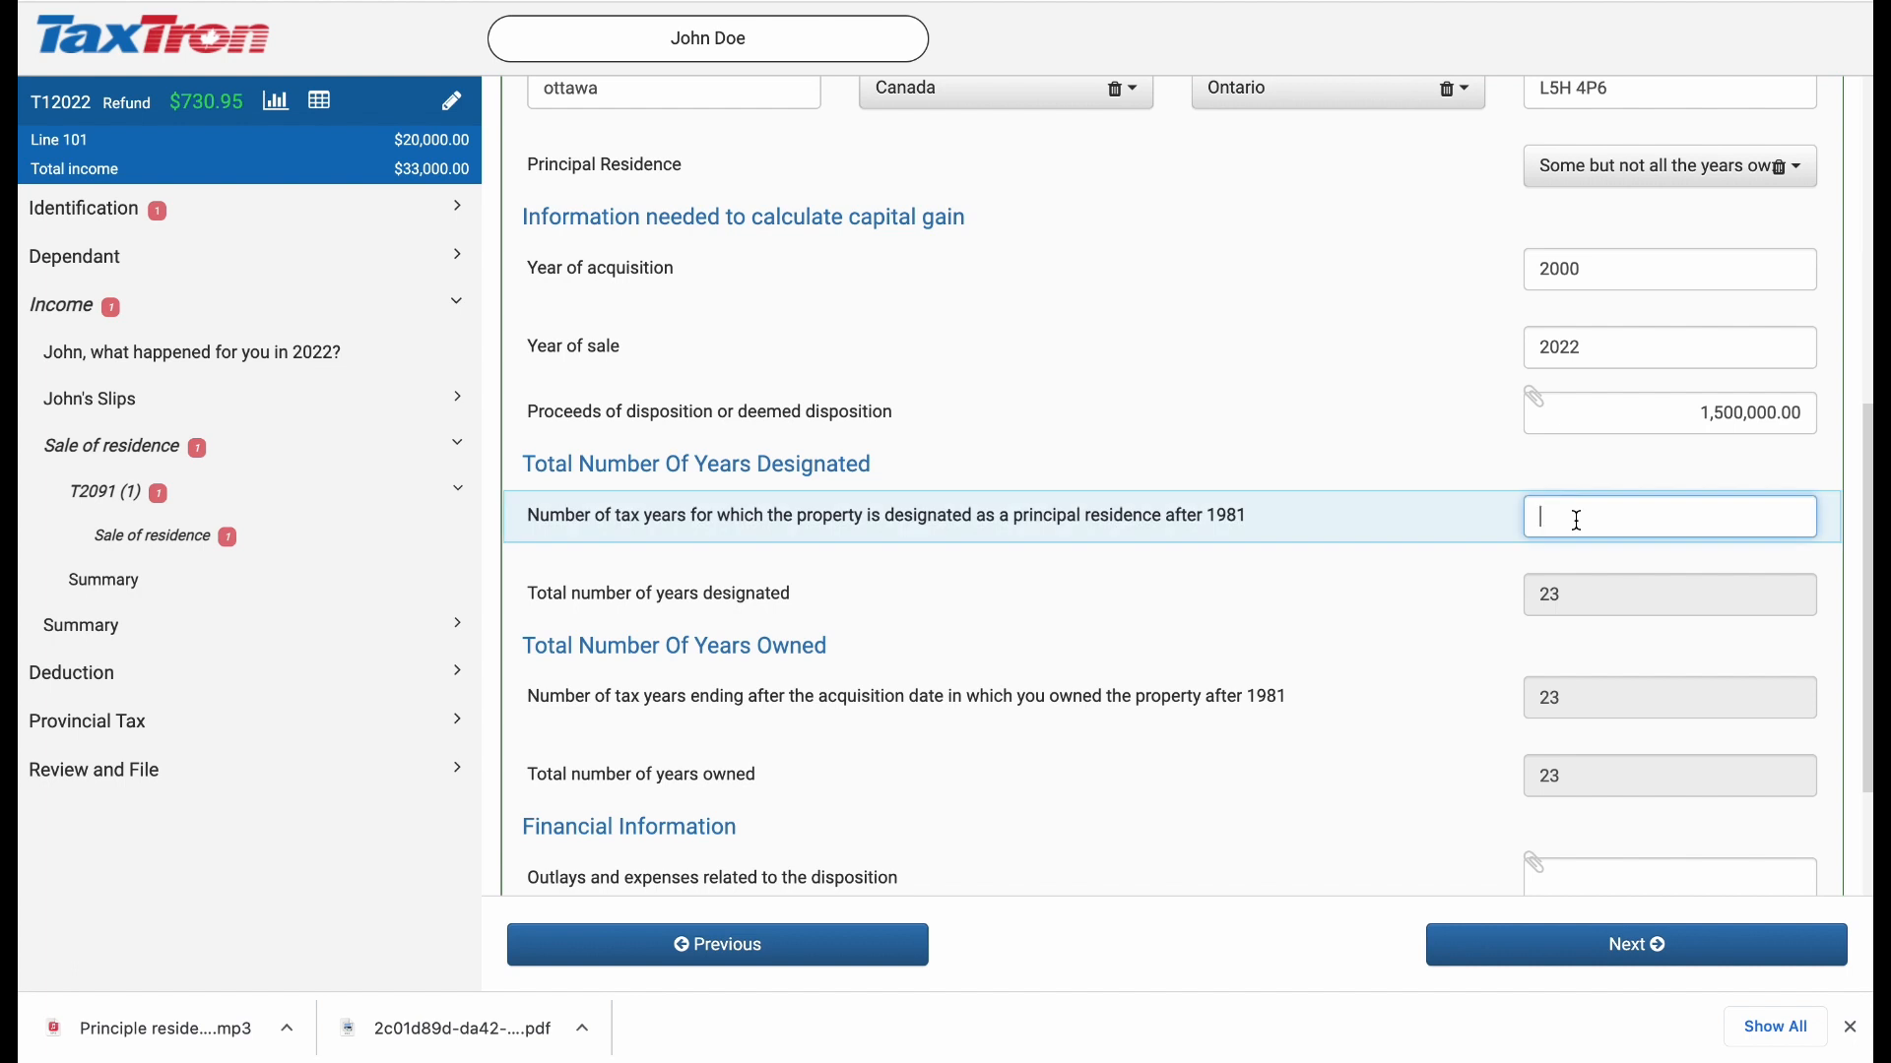
text(10)
click(1391, 634)
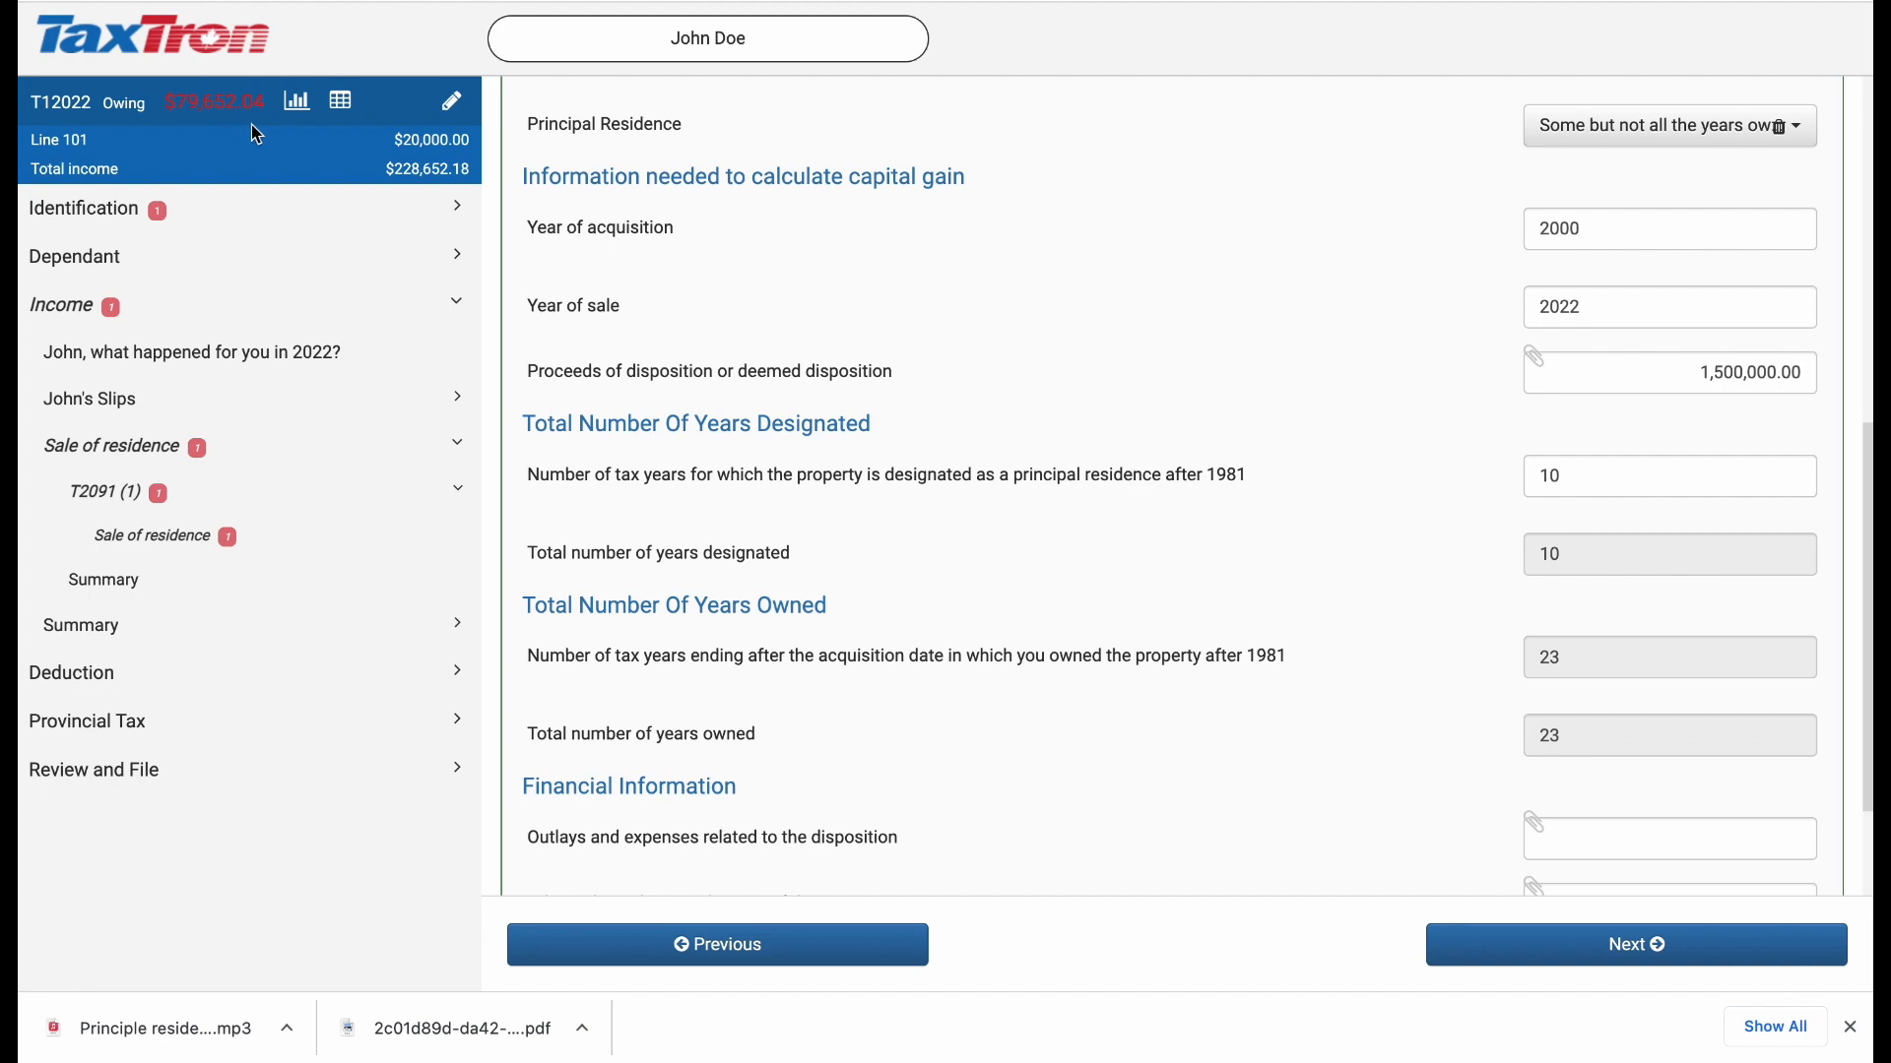
Step: Open the detailed tax return summary to review income figures, then close it
click(295, 107)
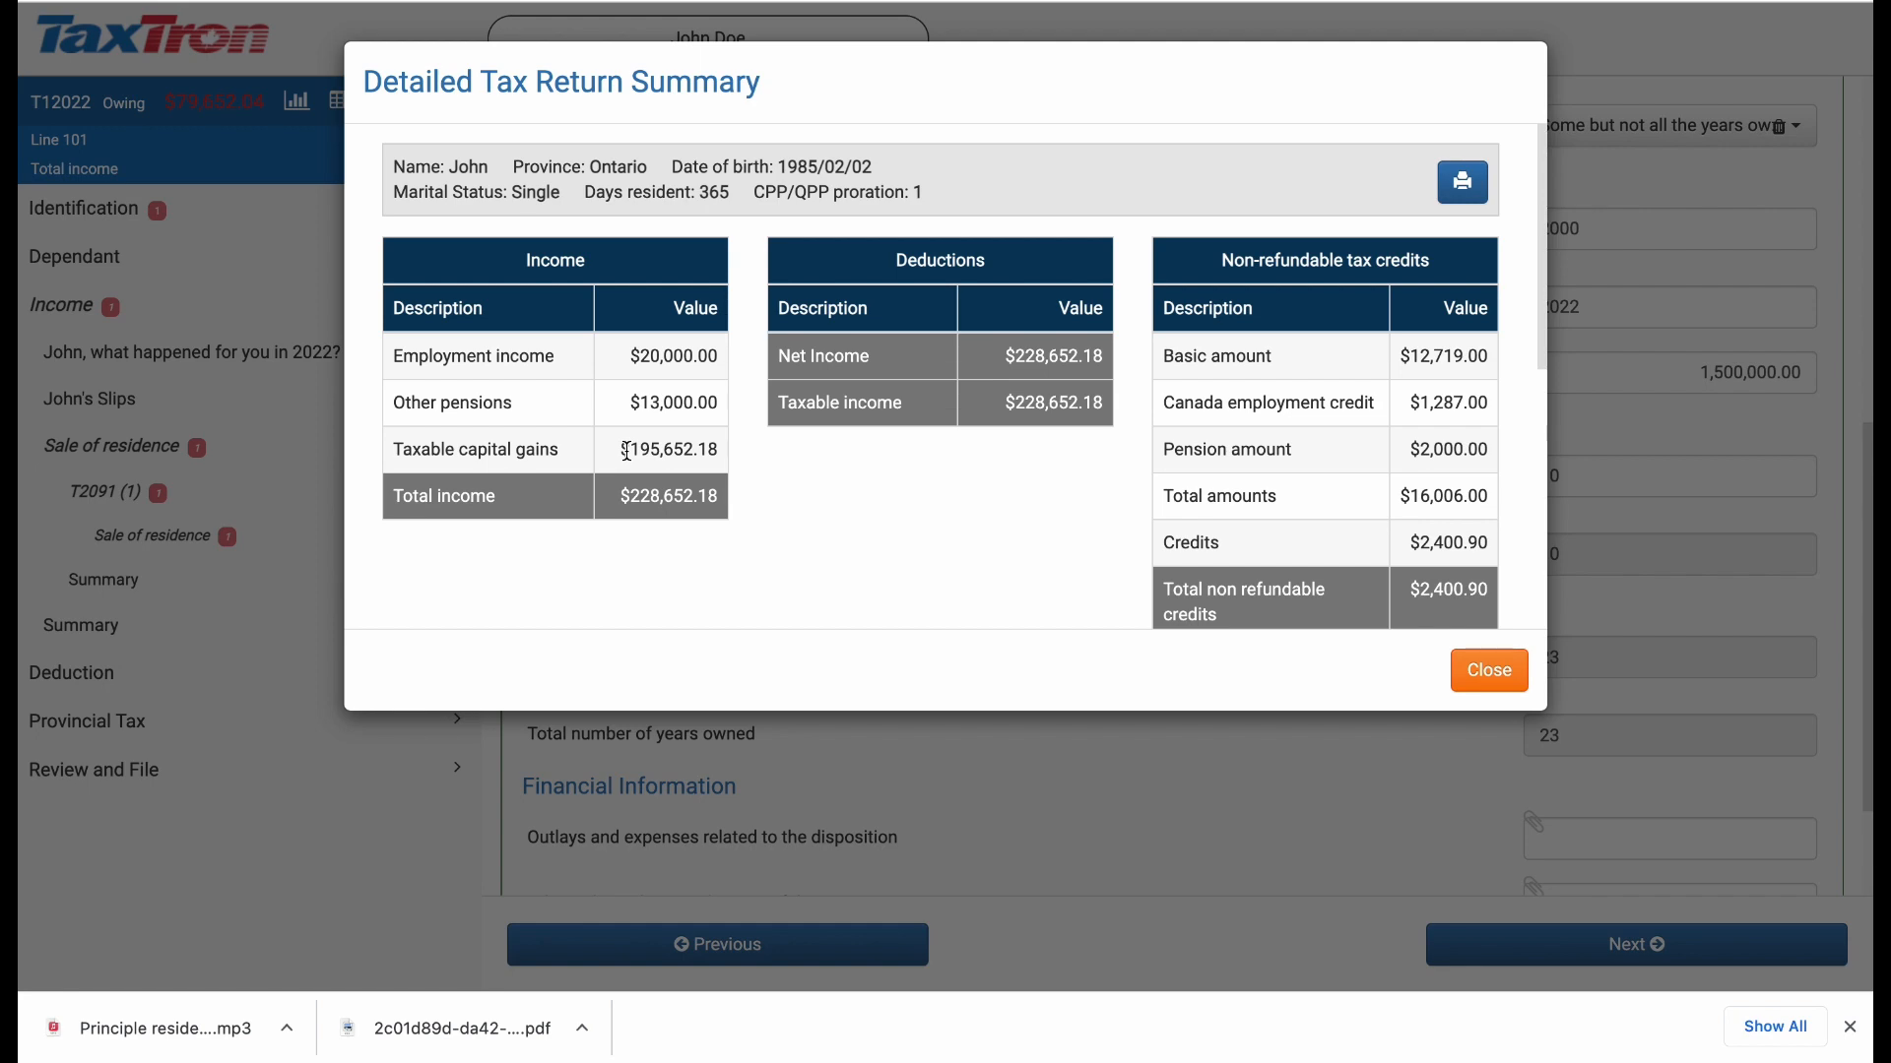
click(1484, 671)
Step: Enter 11,000 for outlays and expenses and 50,000 for the adjusted cost base at disposition
scroll(1418, 725, down, 1)
scroll(1414, 717, down, 2)
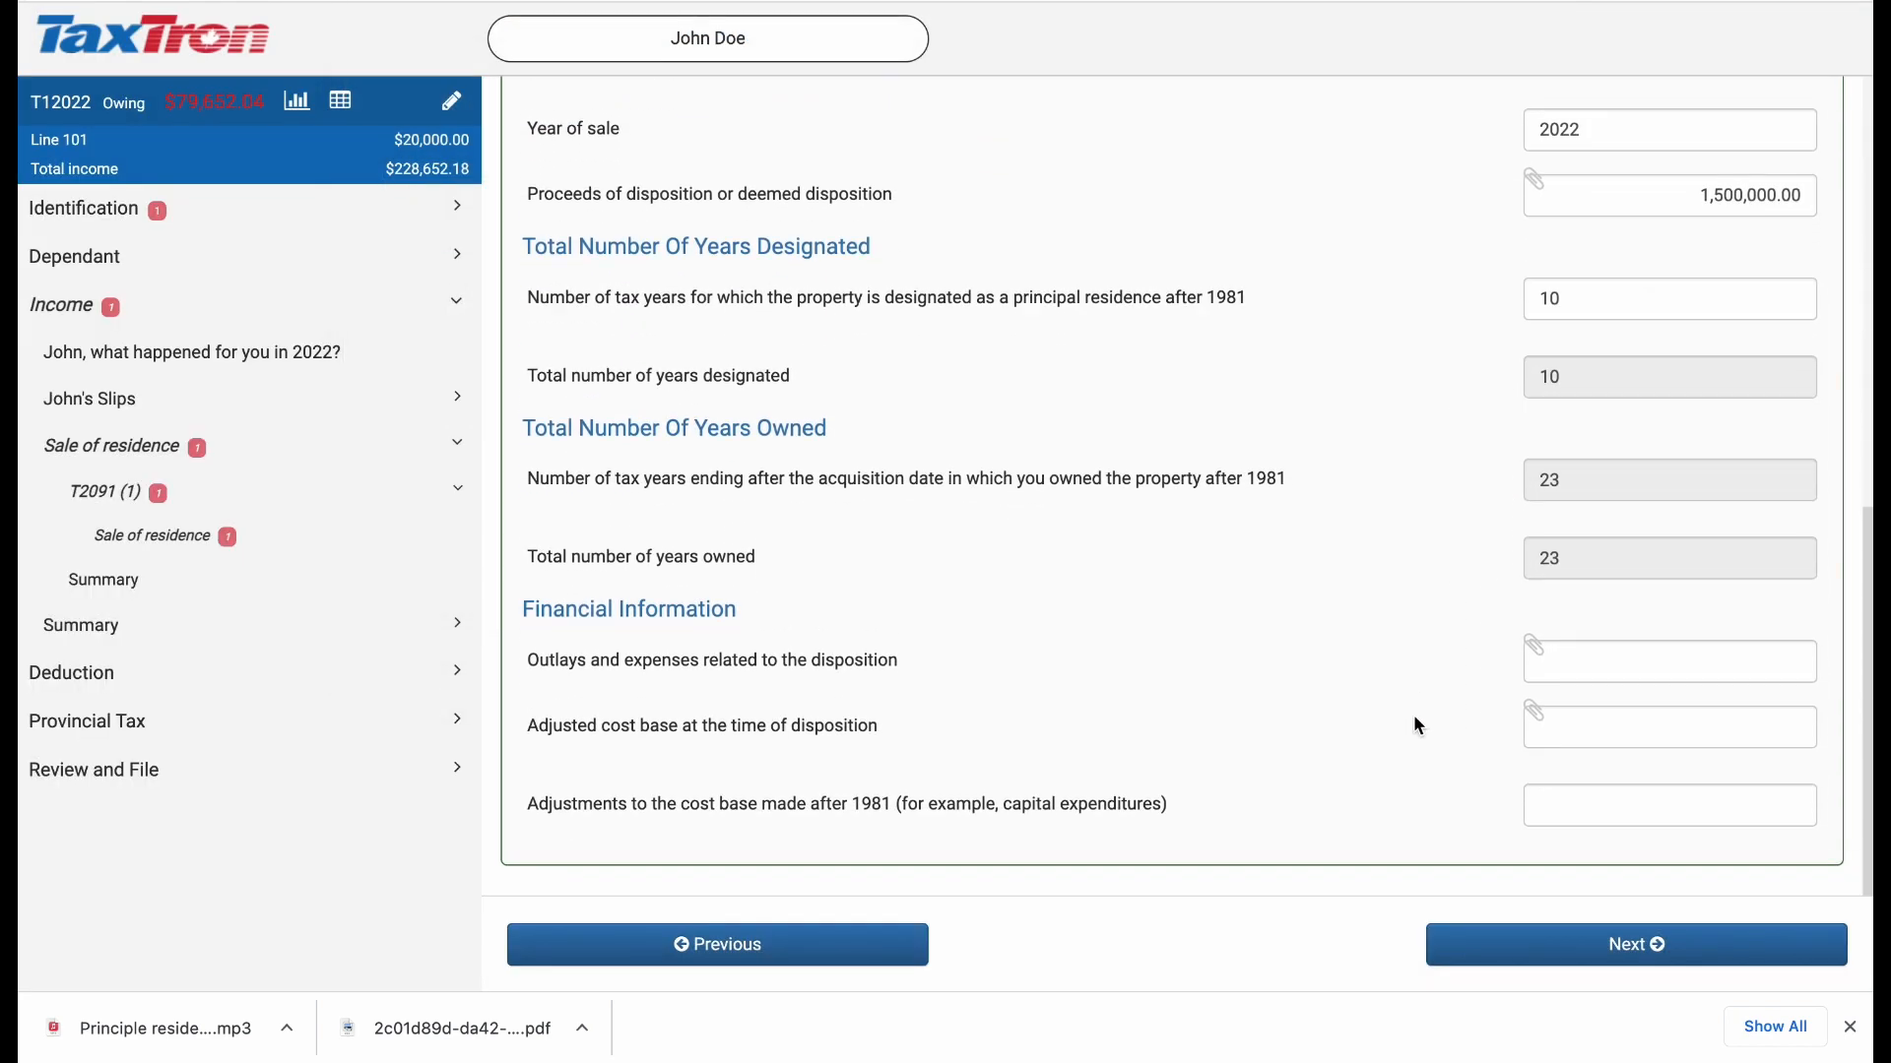
click(1620, 665)
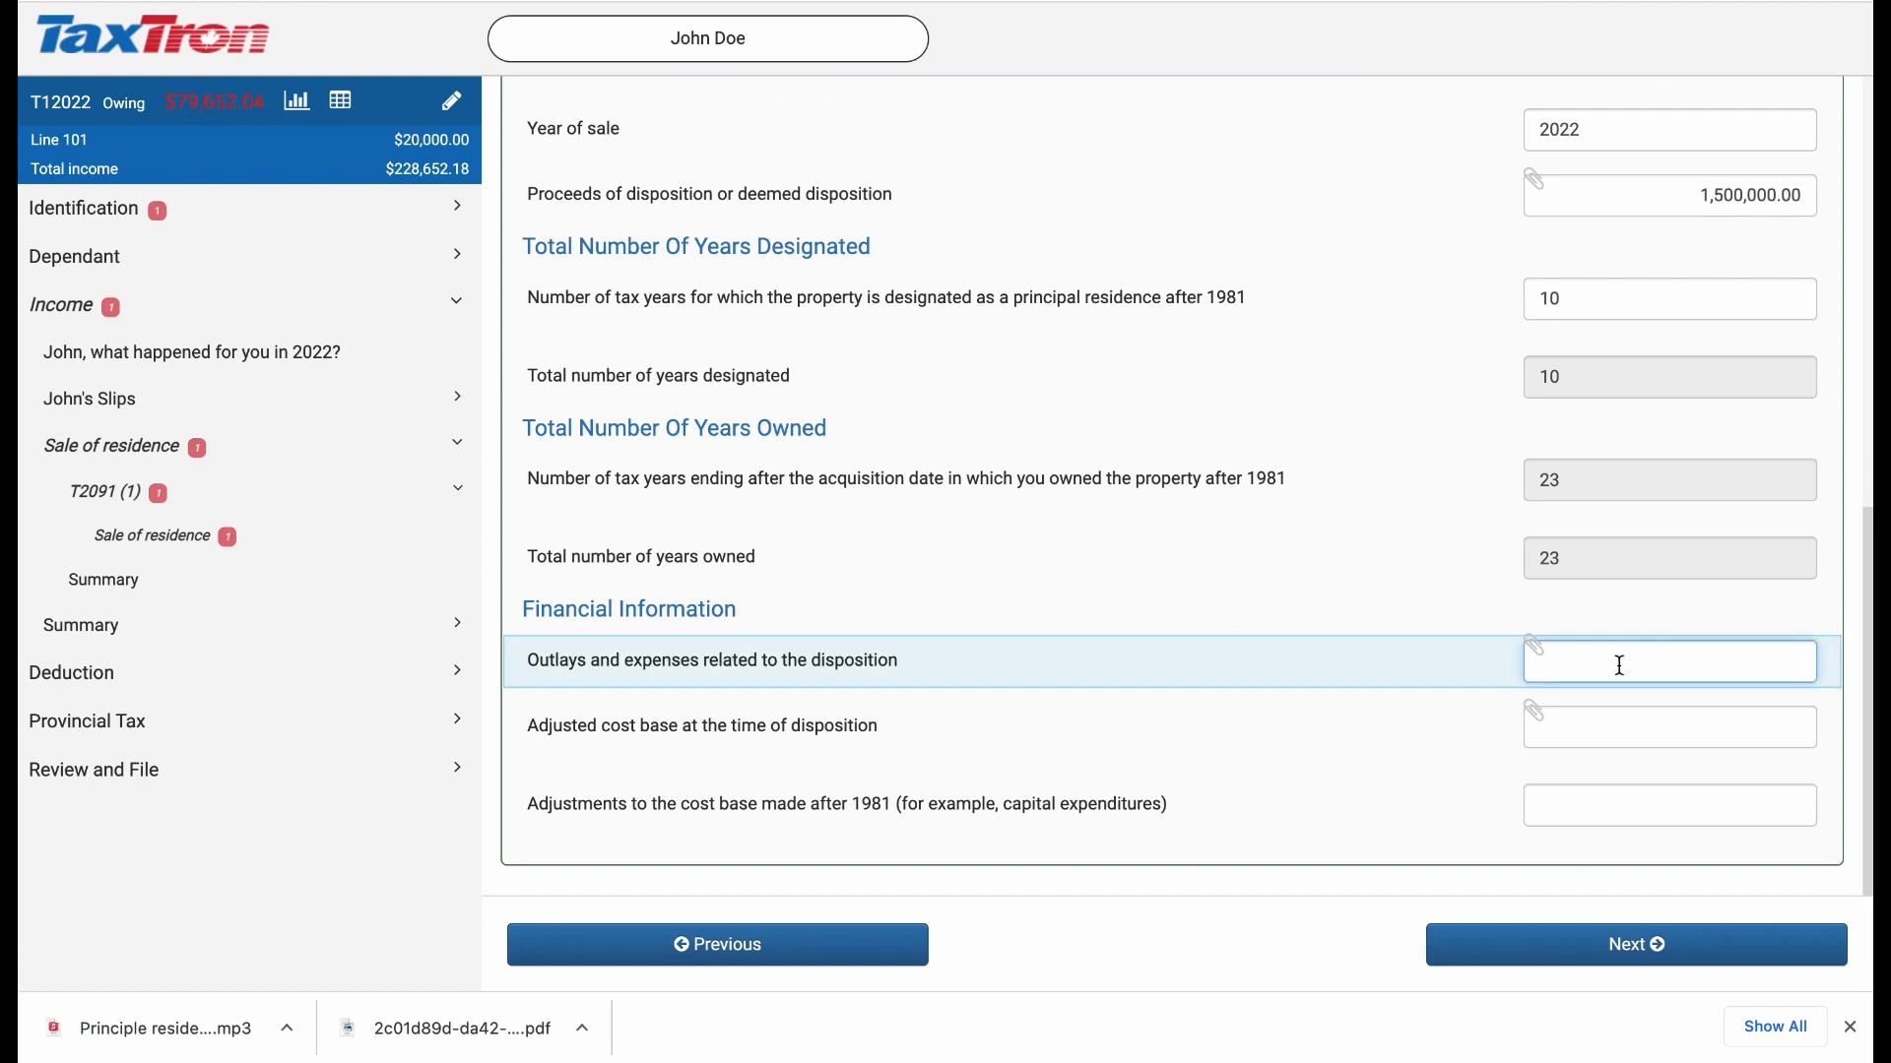
text(11000)
click(1615, 726)
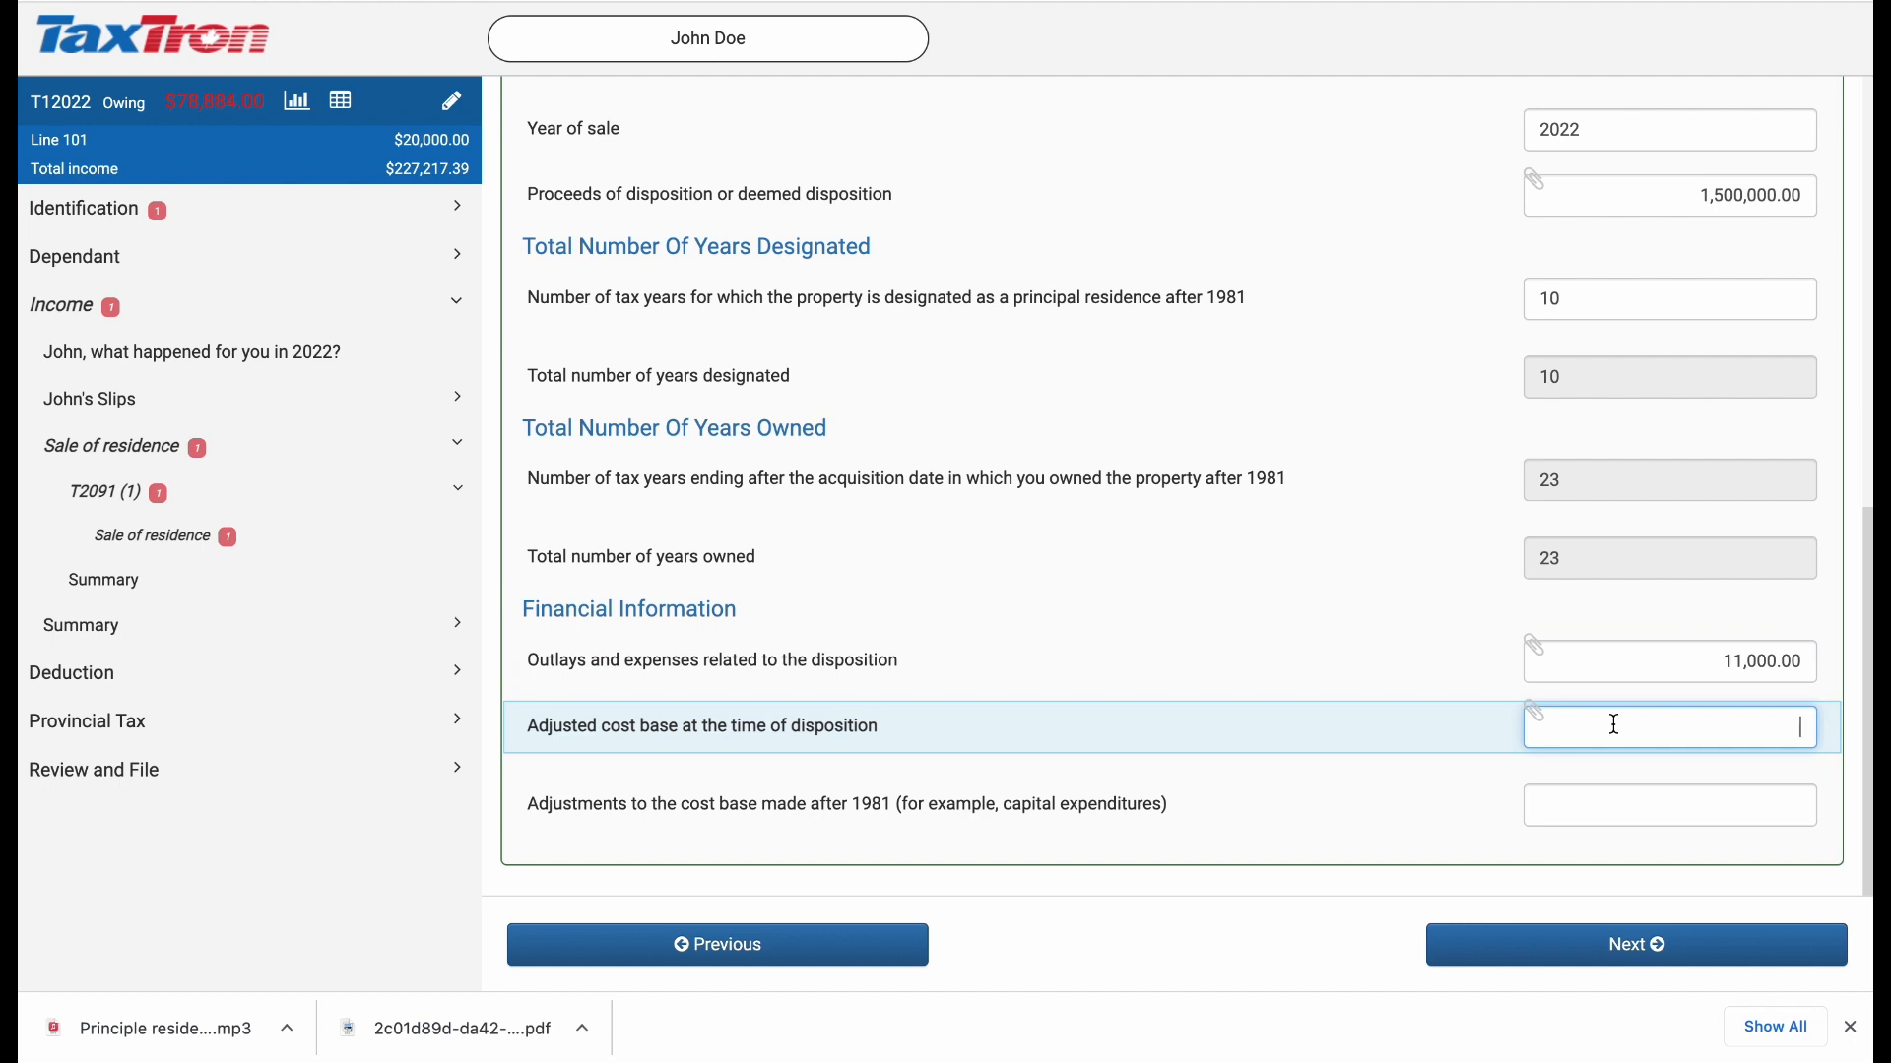
text(50000)
Step: Enter 20,000 for cost base adjustments made after 1981 and continue to the T2091 summary
click(1611, 814)
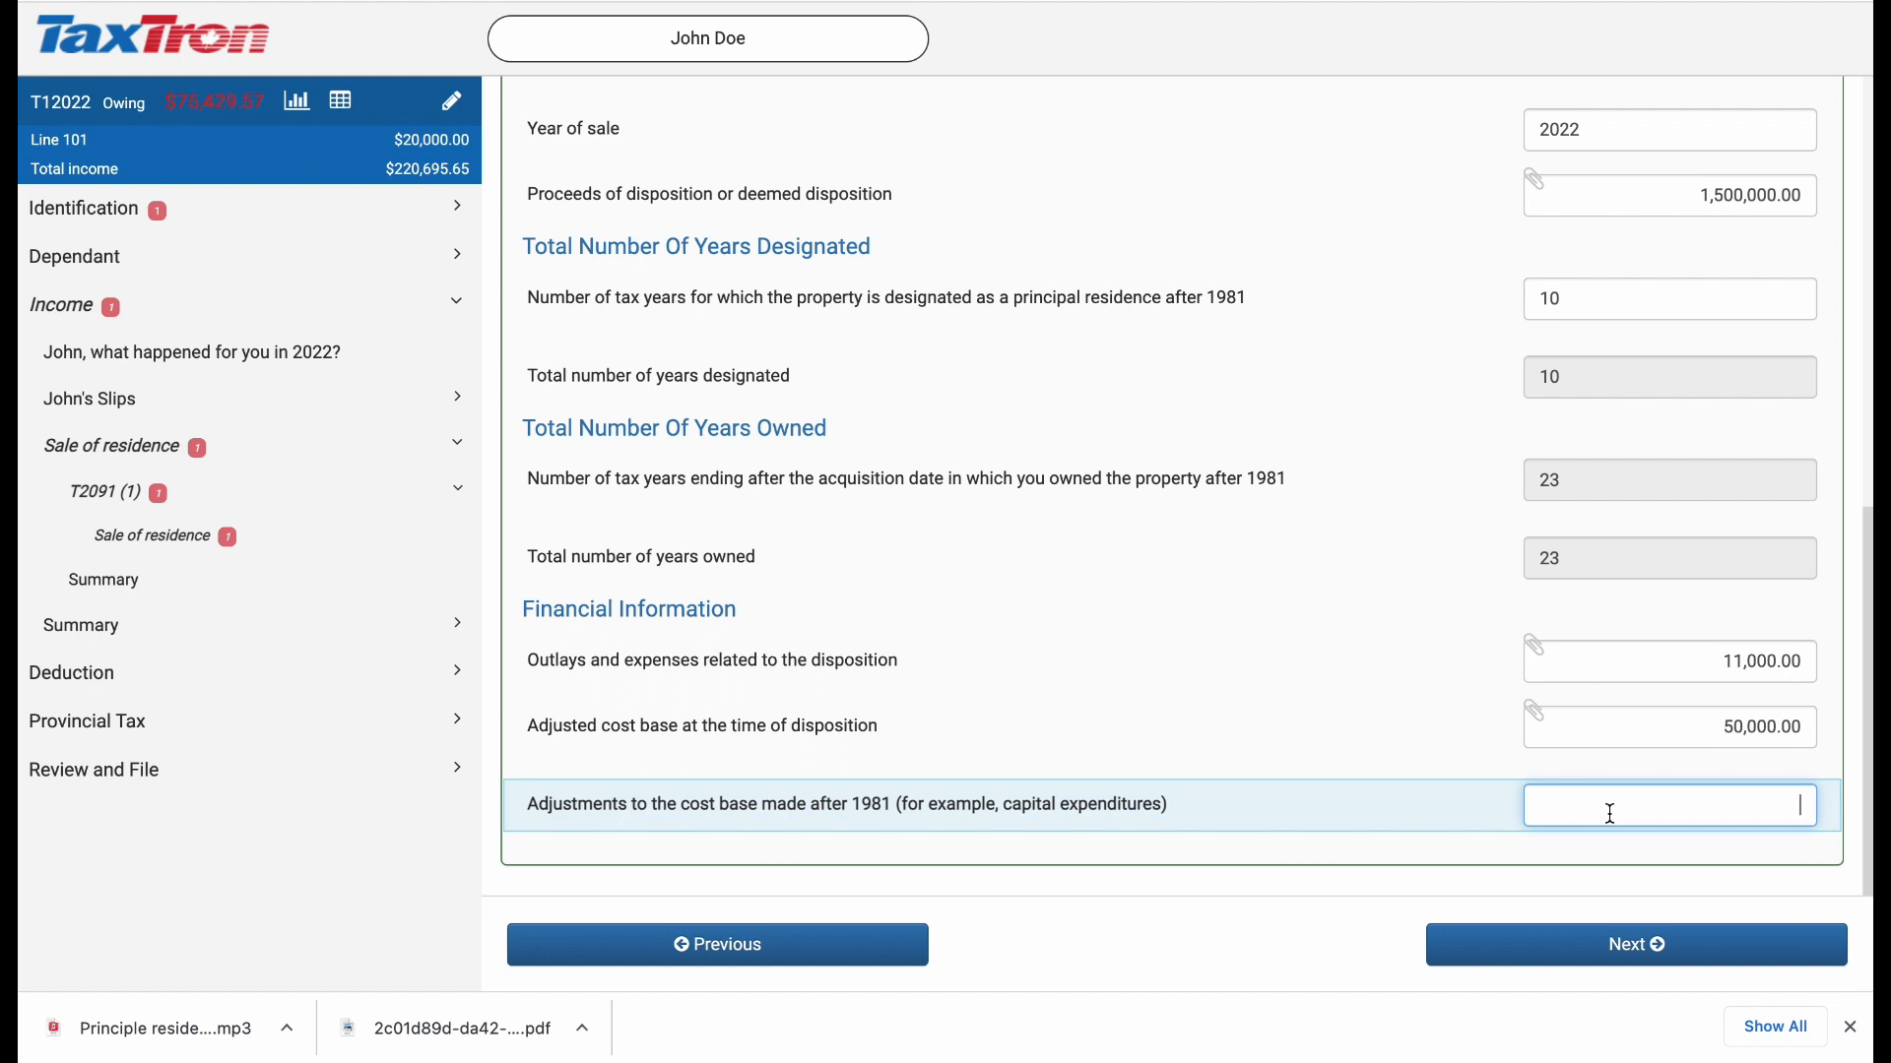
text(20000)
click(1488, 856)
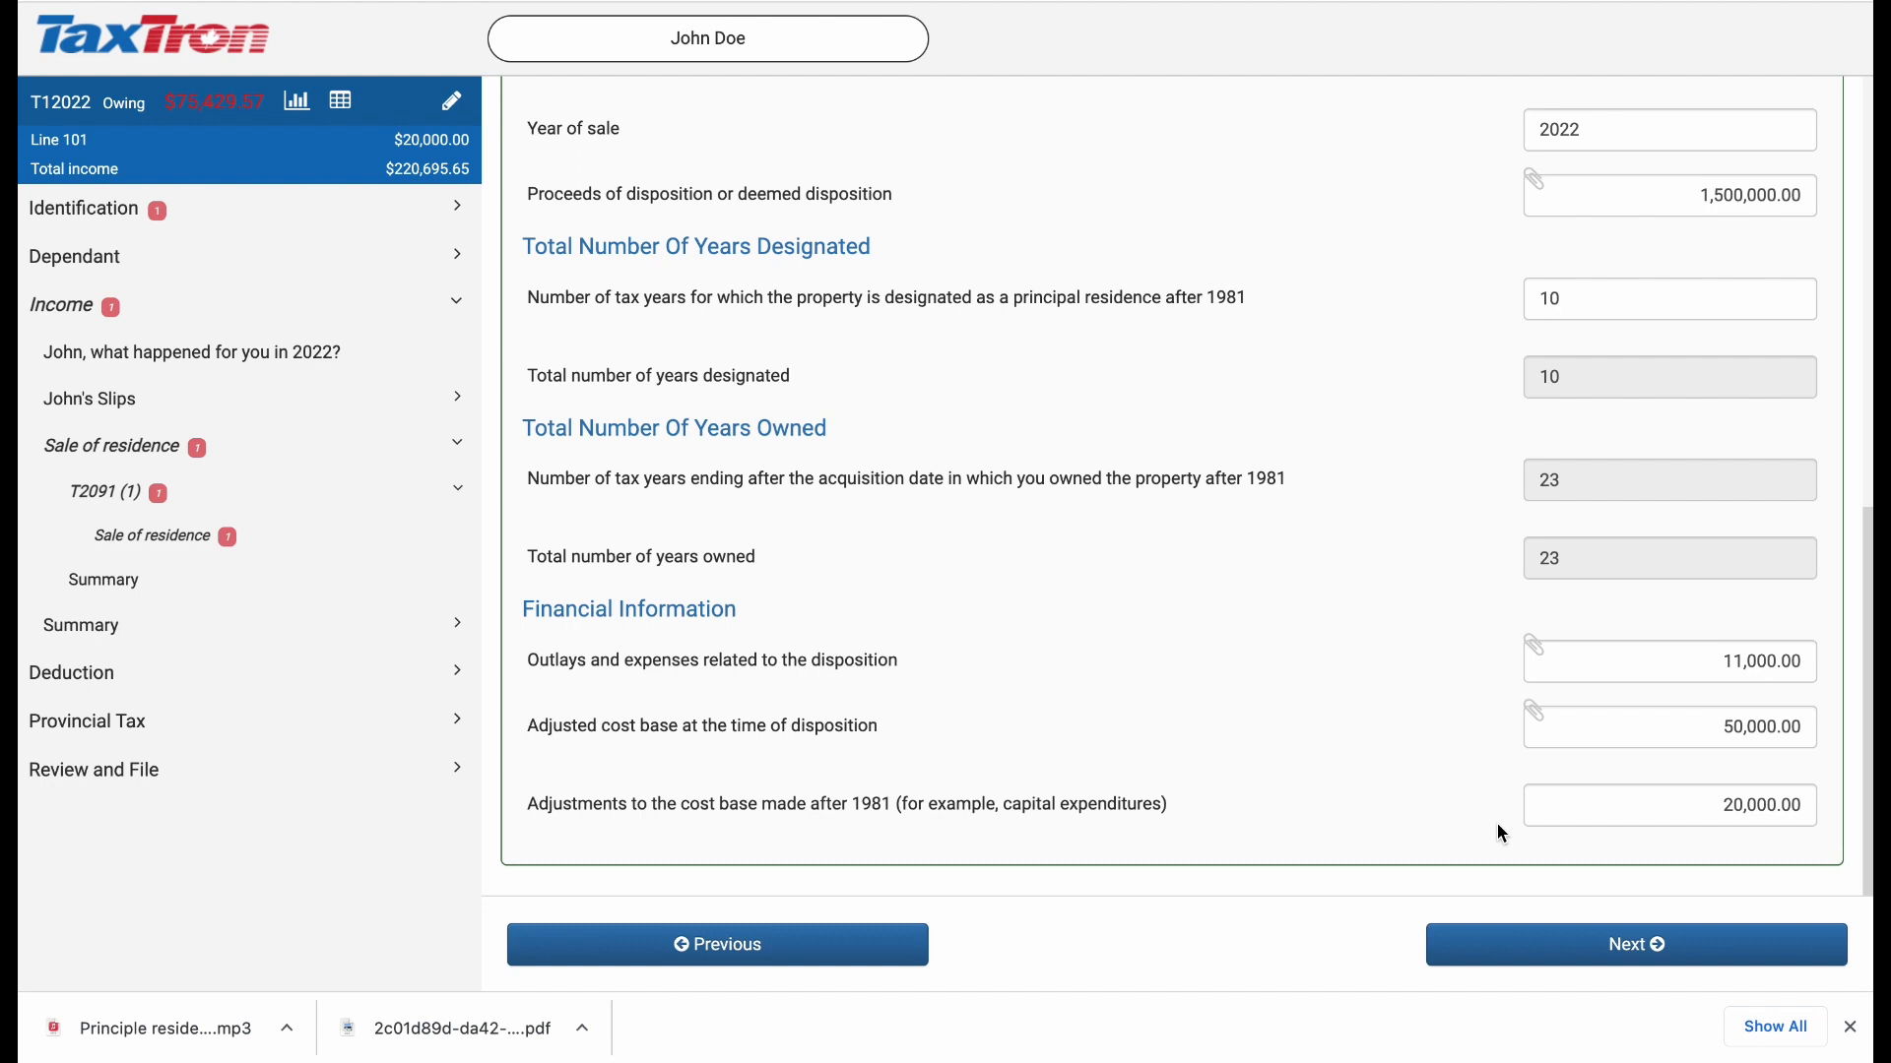
click(1537, 946)
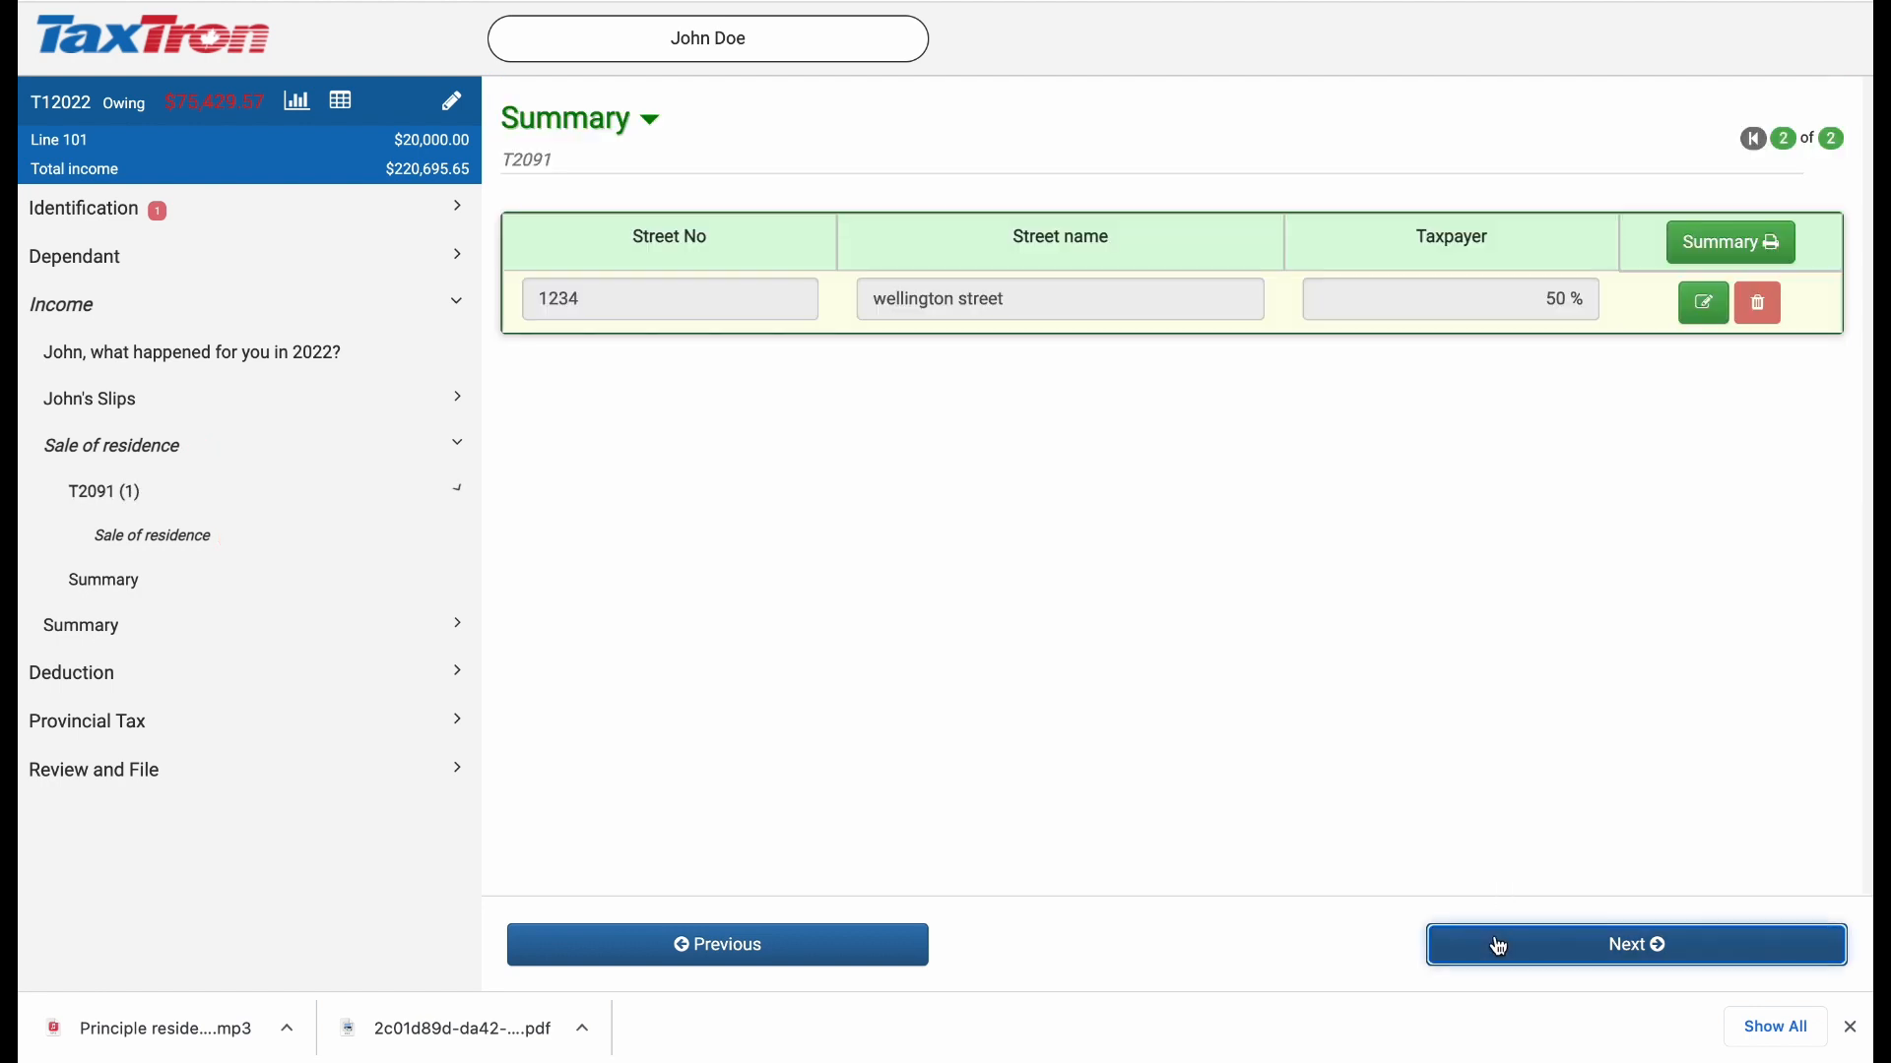